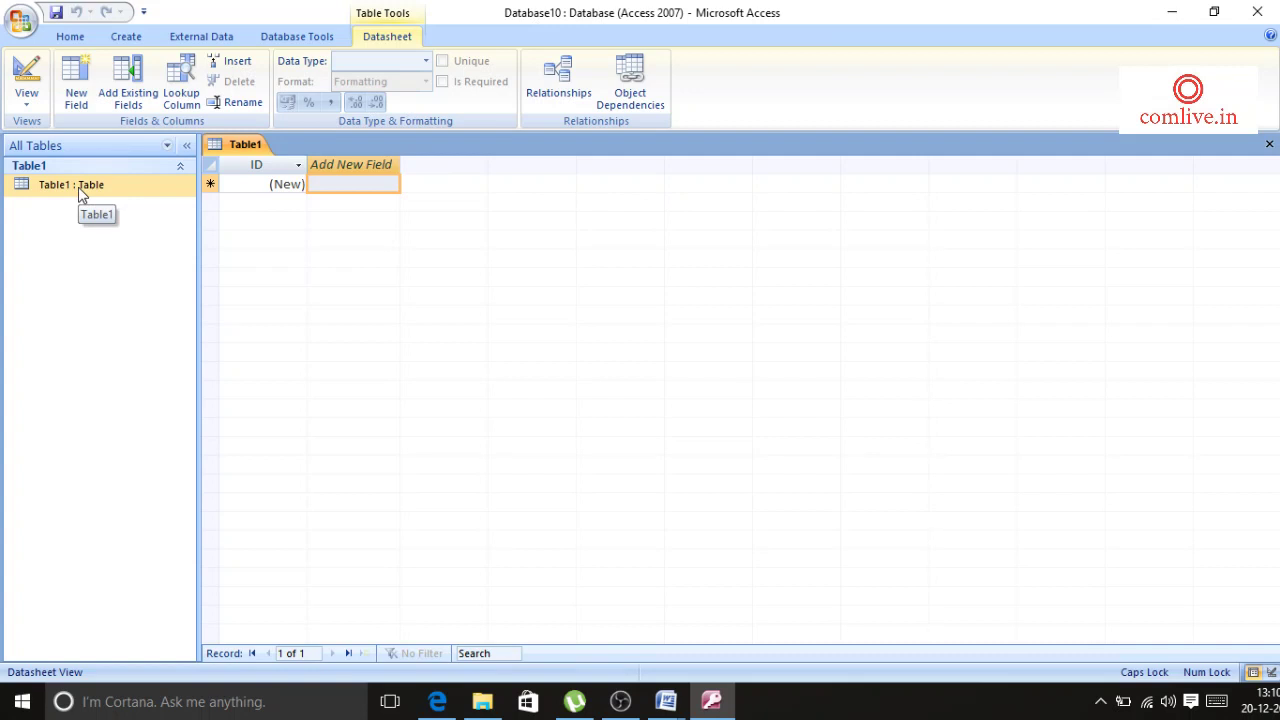
- Switch Table1 to Design View and save it under the name TABLE_EMPLOYEE
left_click(82, 190)
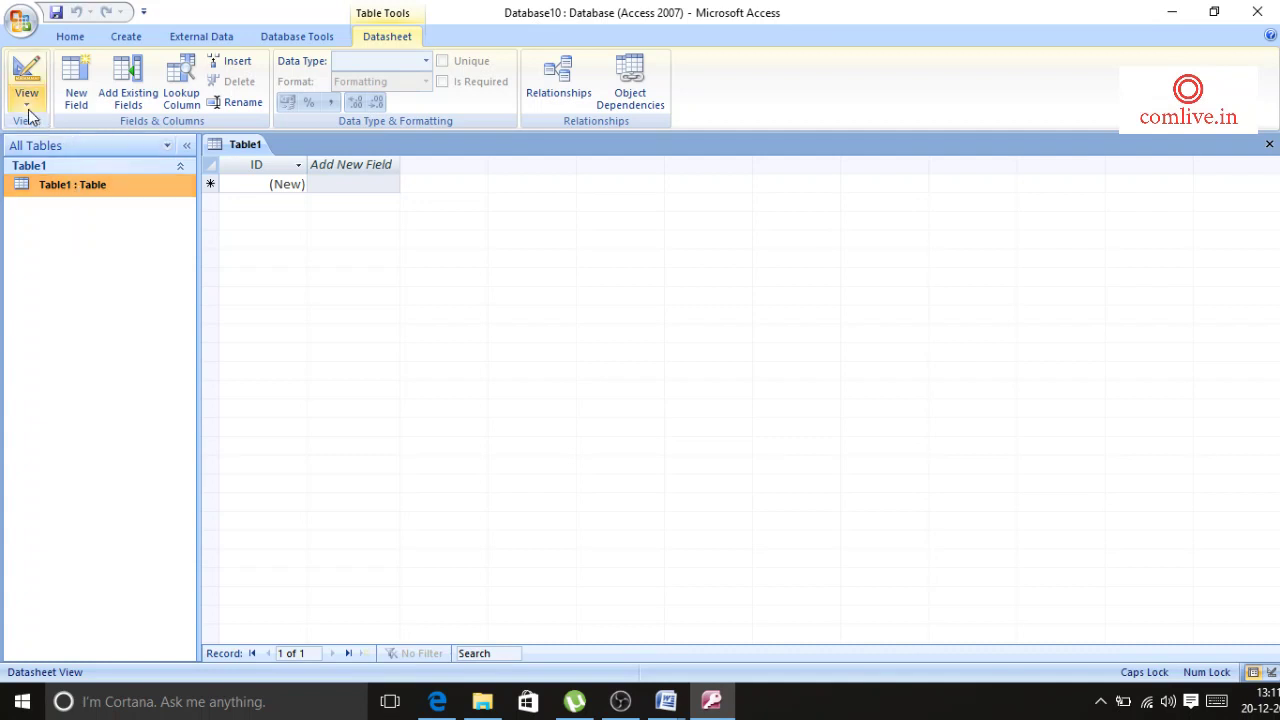
left_click(26, 97)
left_click(58, 179)
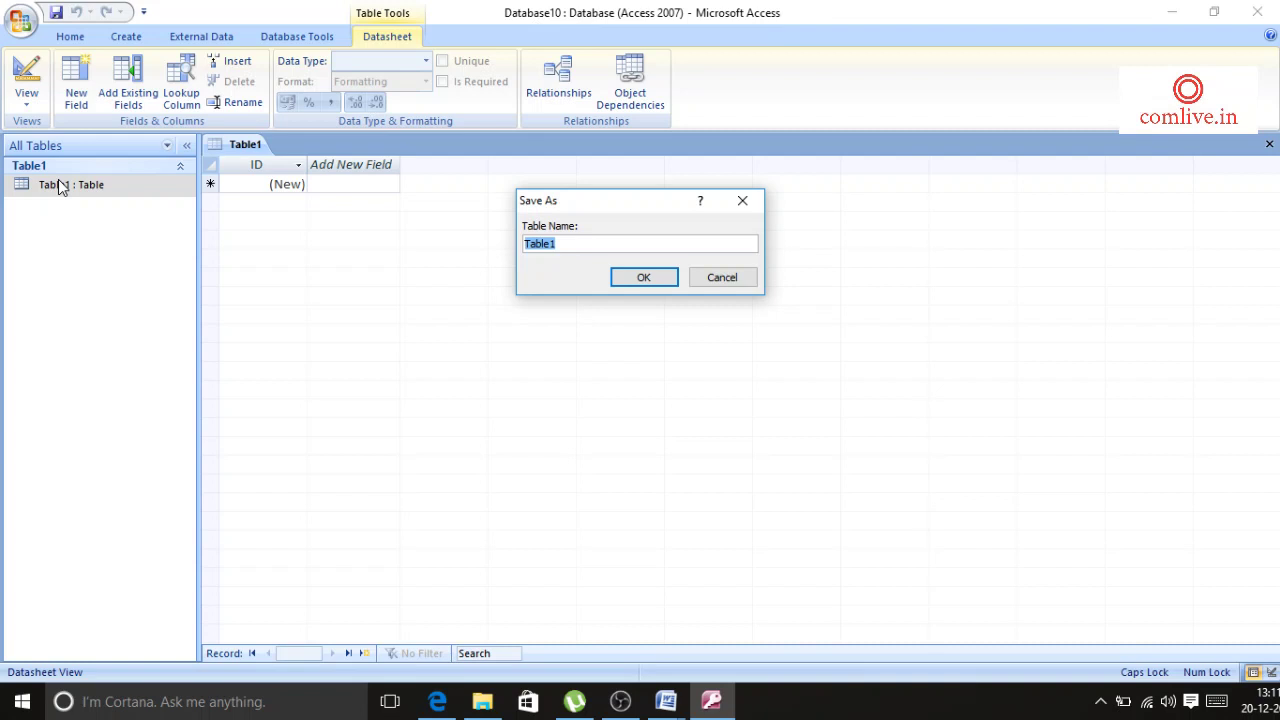
type("TABLE_EMPLOYEE")
left_click(640, 279)
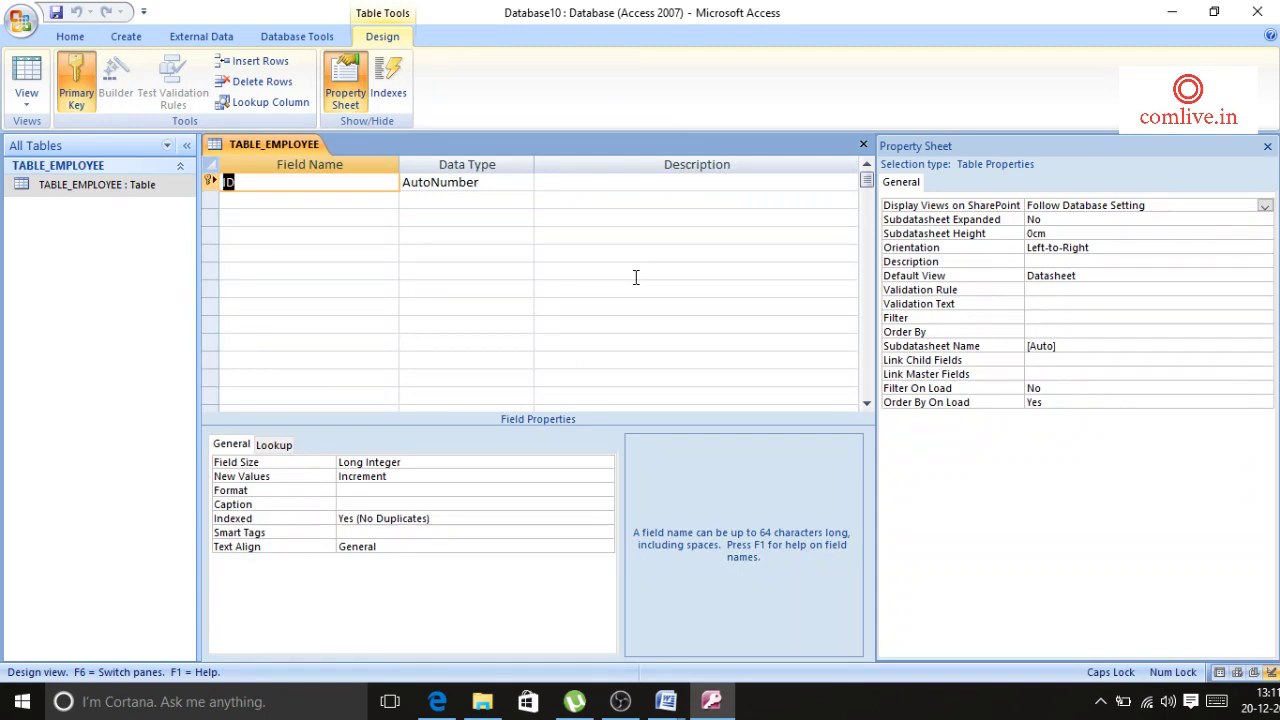
- Consult the practical's PDF in Edge, return to Access, and define the primary key field as EMP_ID with data type Number
left_click(437, 701)
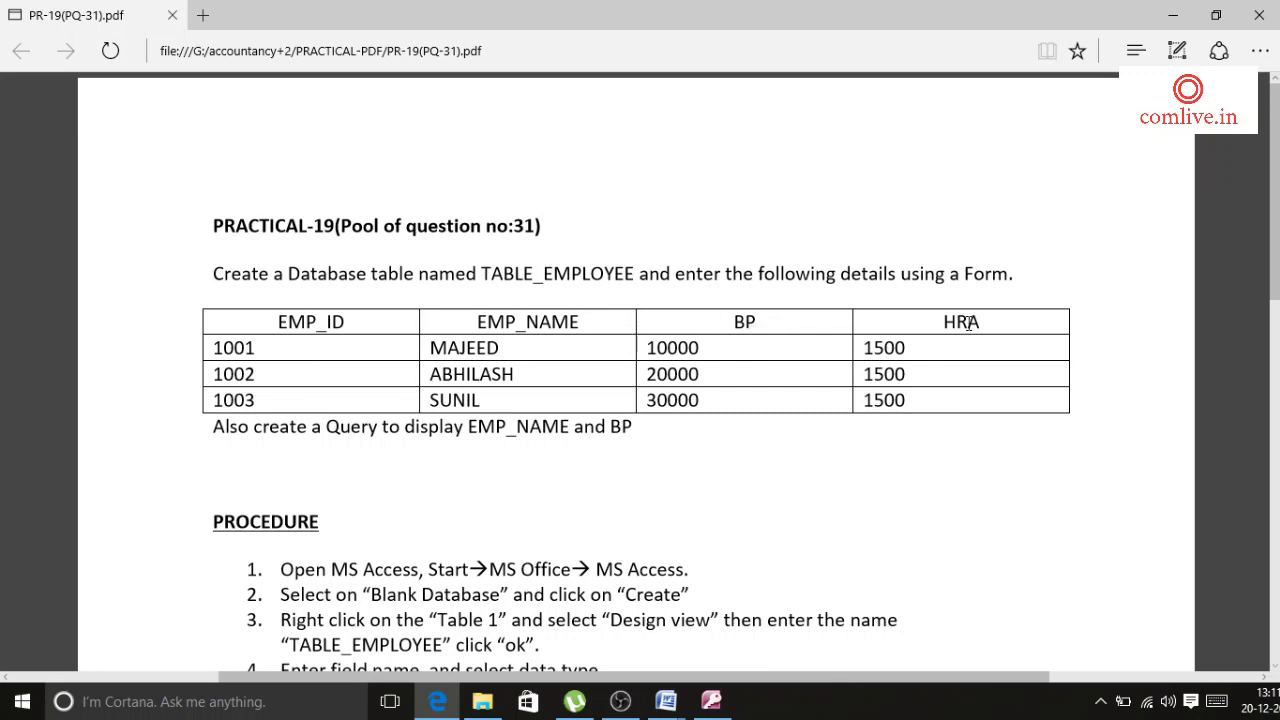
left_click(711, 700)
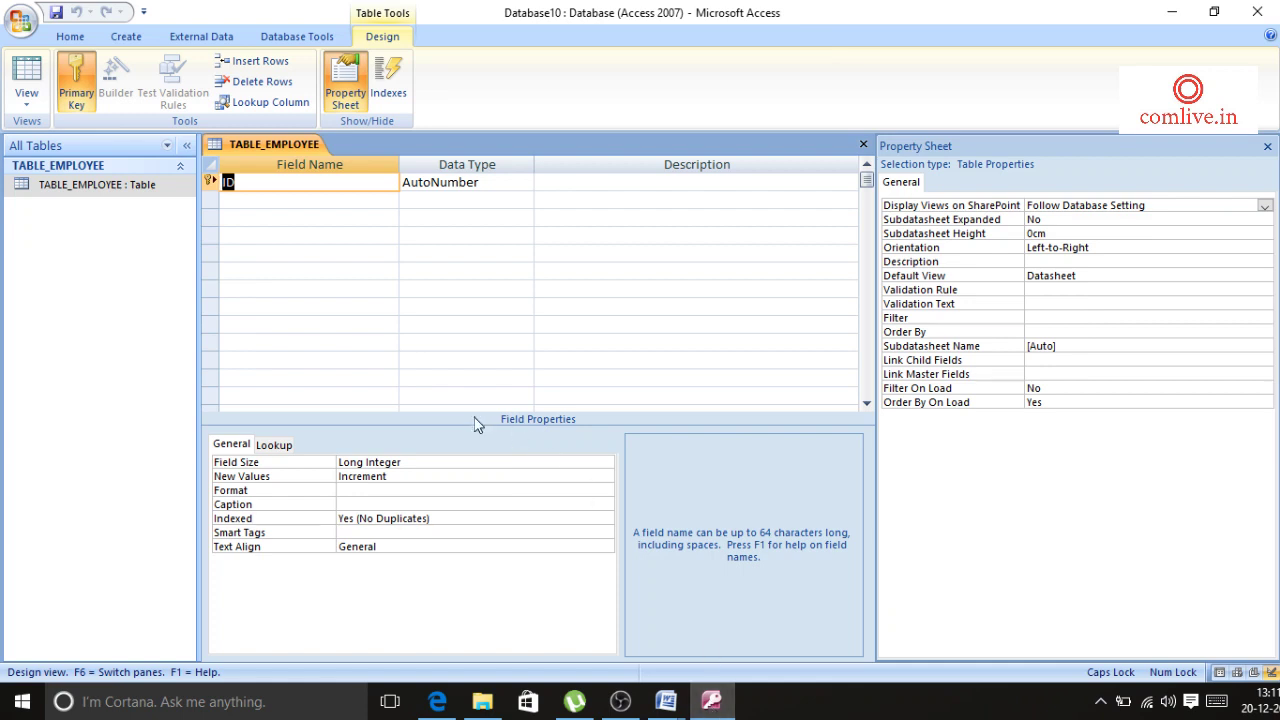
type("EMP_ID")
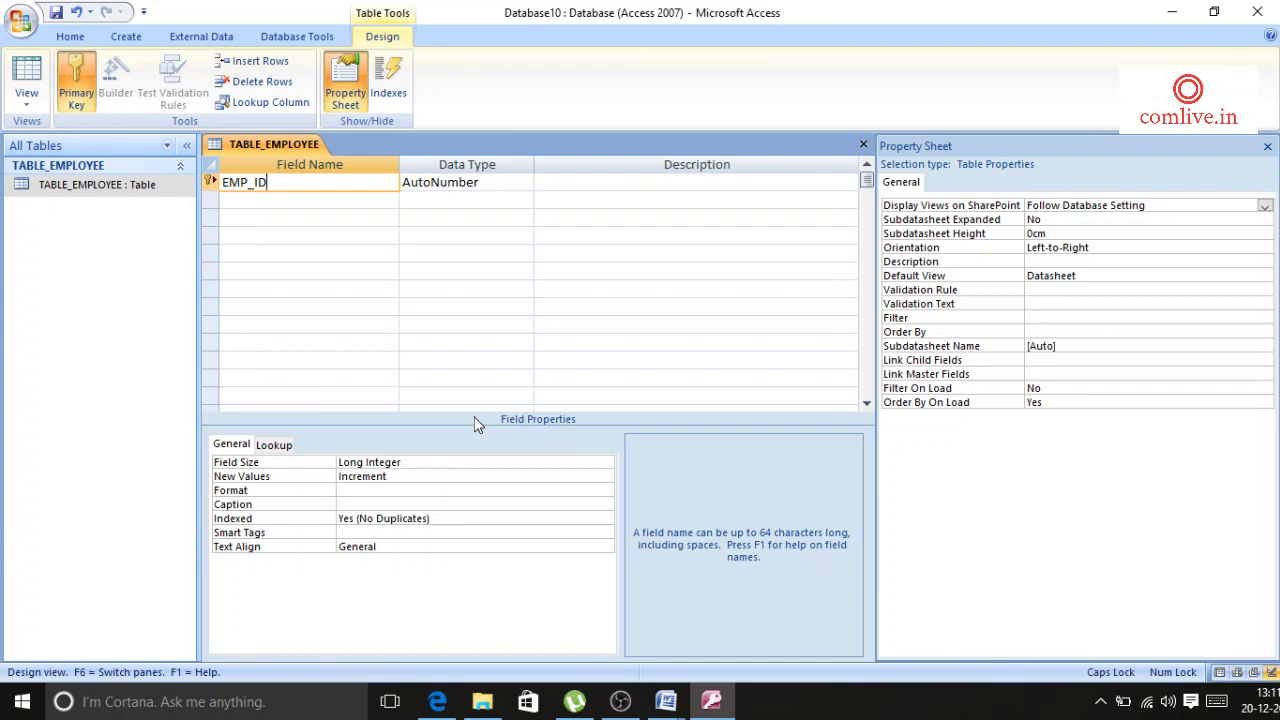
left_click(497, 186)
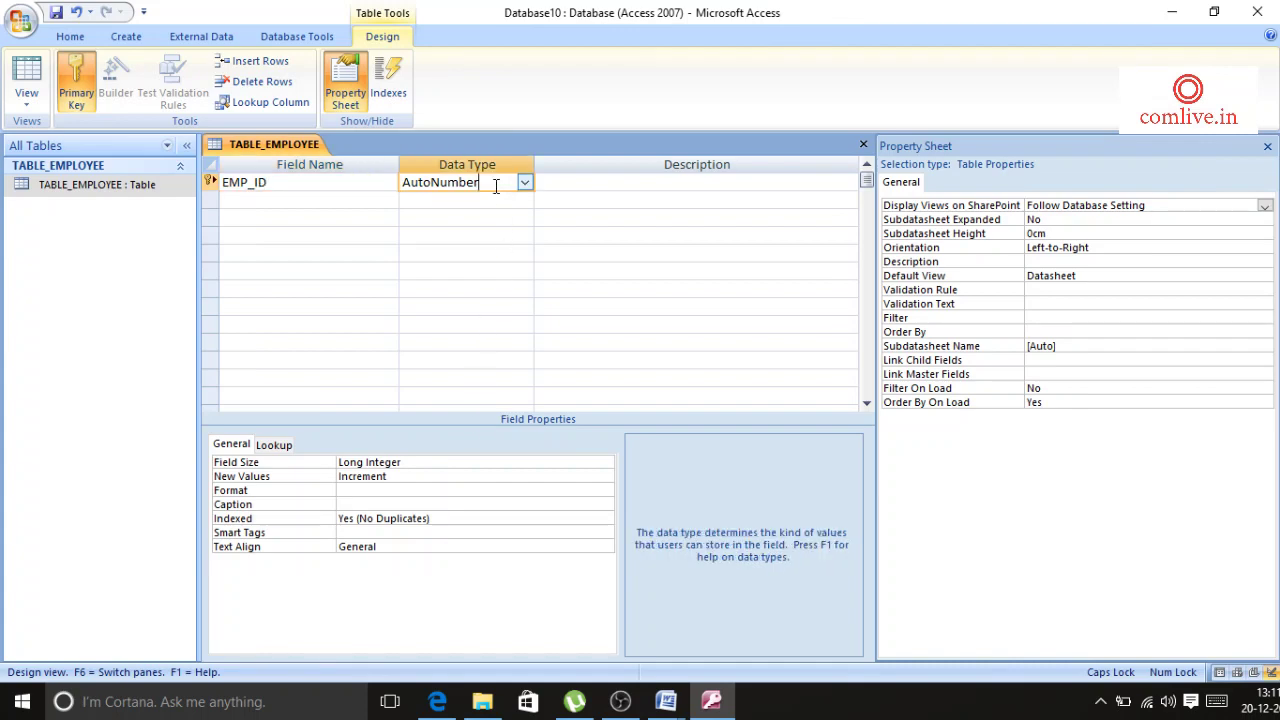
left_click(524, 184)
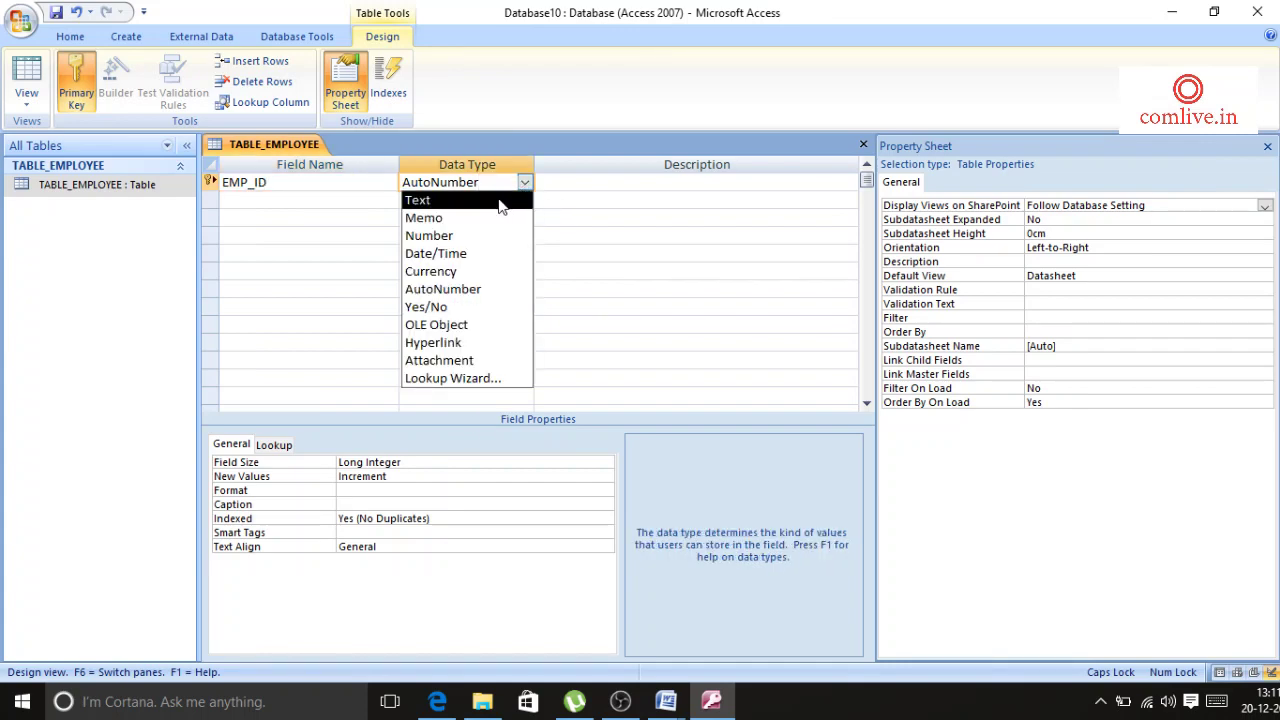
left_click(443, 237)
- Add a second field named EMP_NAME with data type Text
left_click(315, 201)
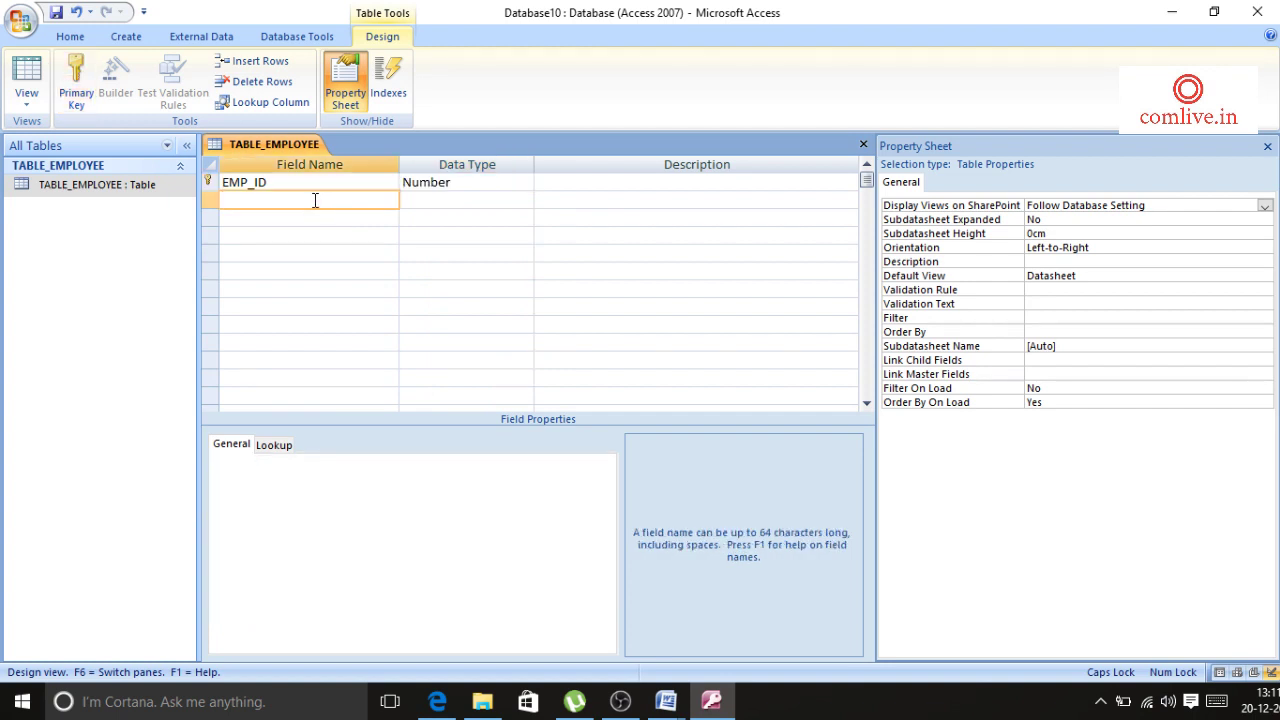
type("EMP_NAME")
left_click(441, 200)
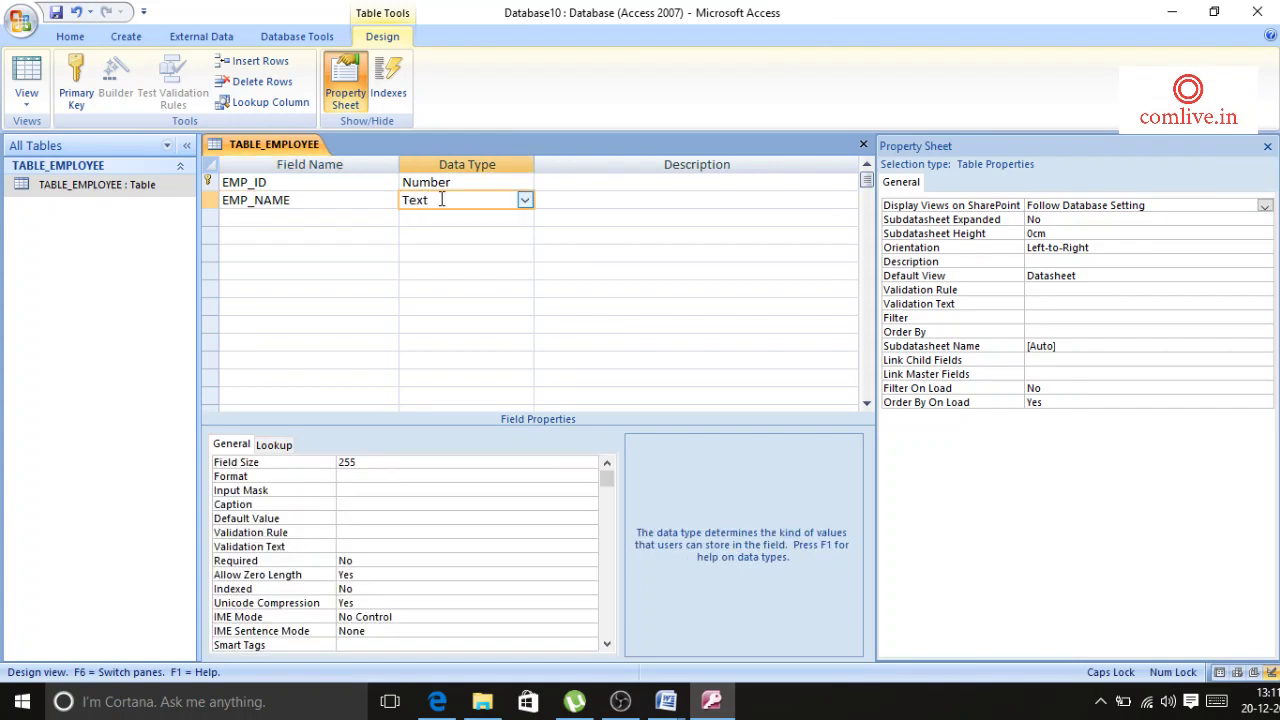
- Add a third field named BP and set its data type to Number
left_click(316, 219)
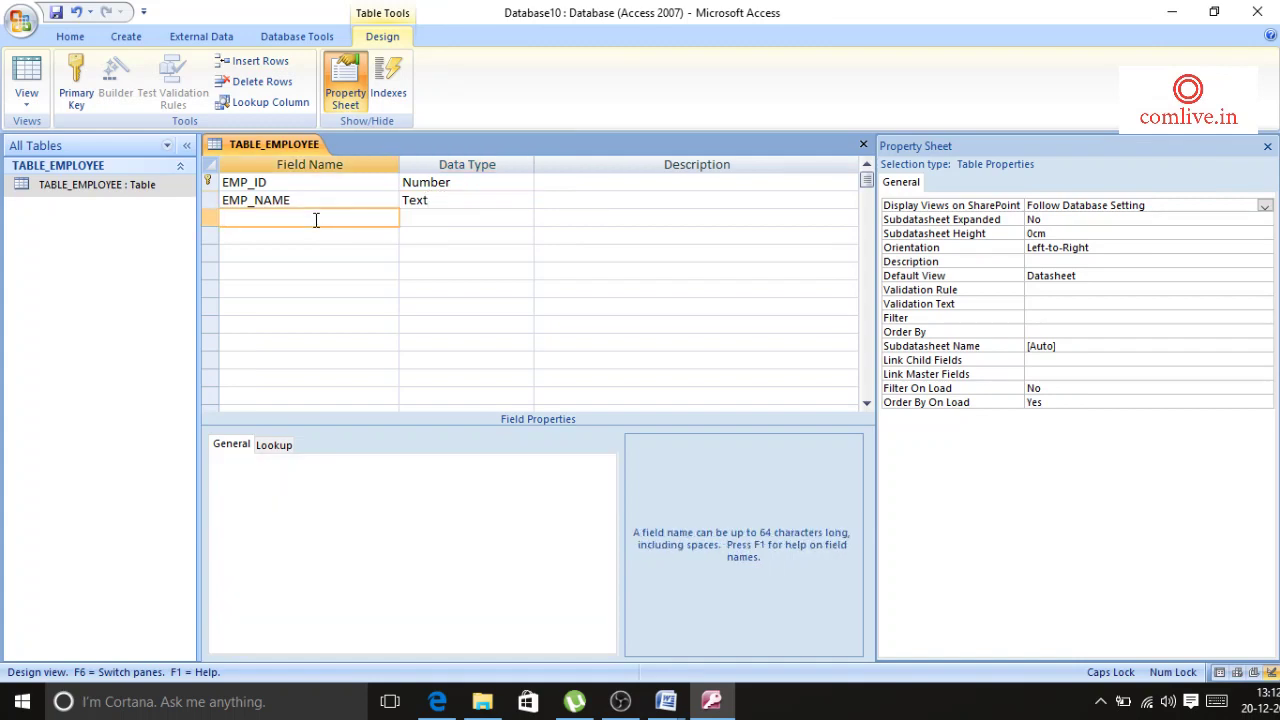
type("BP")
left_click(477, 222)
left_click(524, 217)
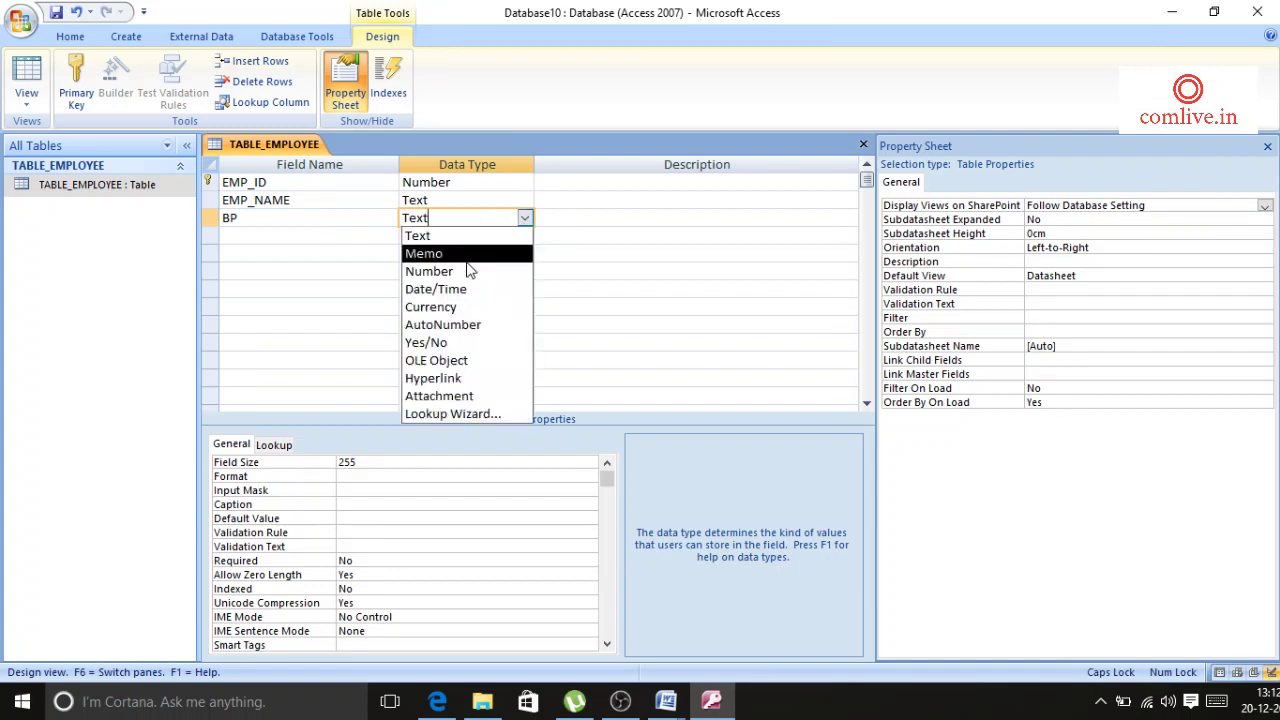
left_click(470, 271)
- Add a fourth field named HRA with data type Number, and save and close the table design
left_click(293, 236)
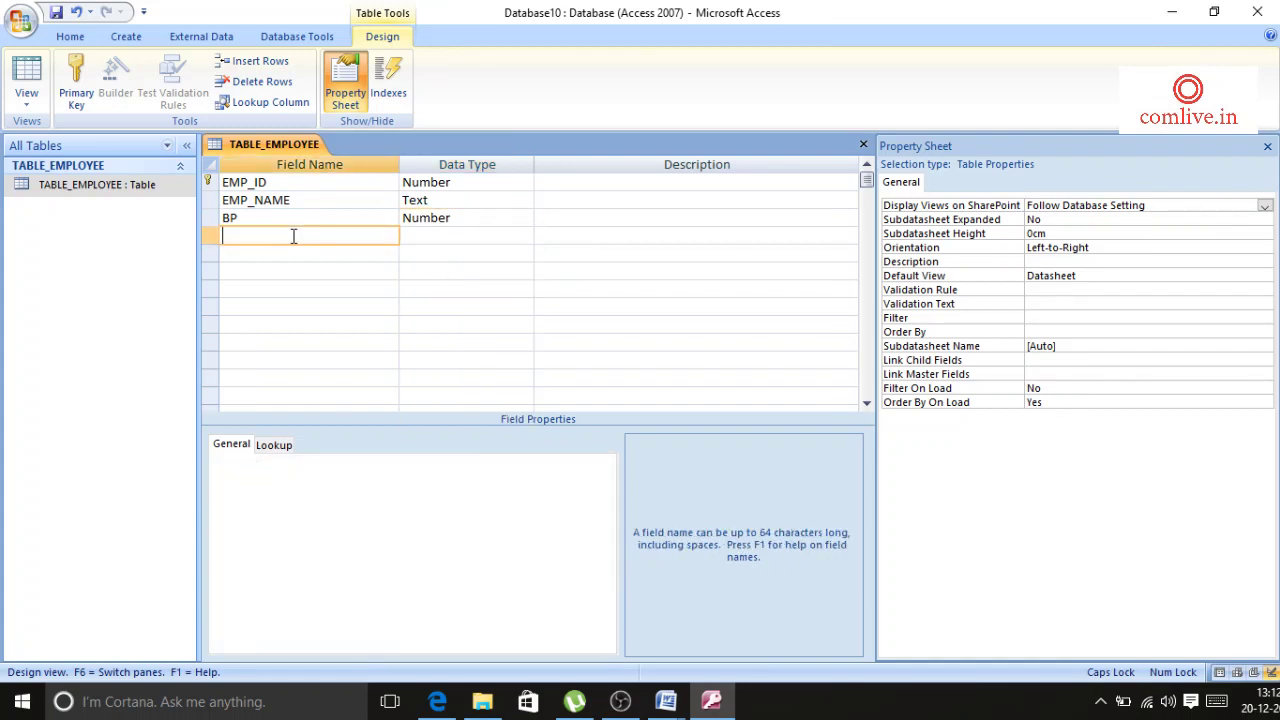
type("HRA")
left_click(430, 240)
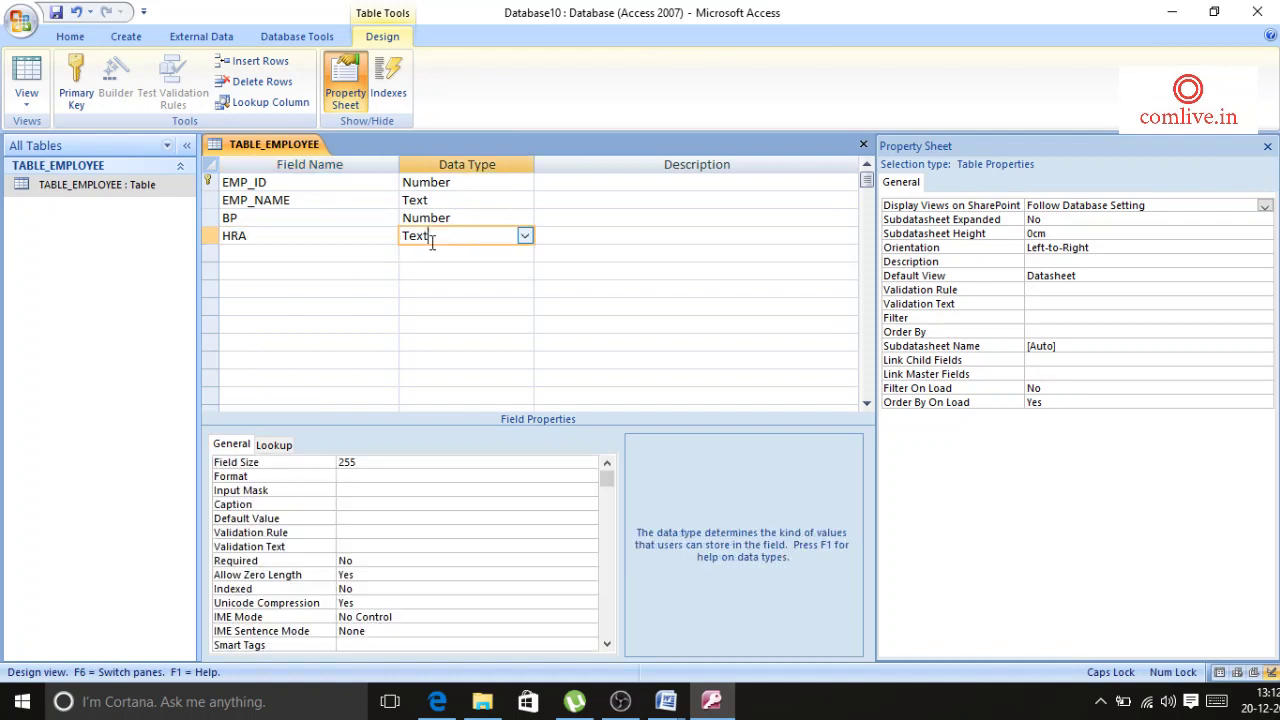
left_click(524, 238)
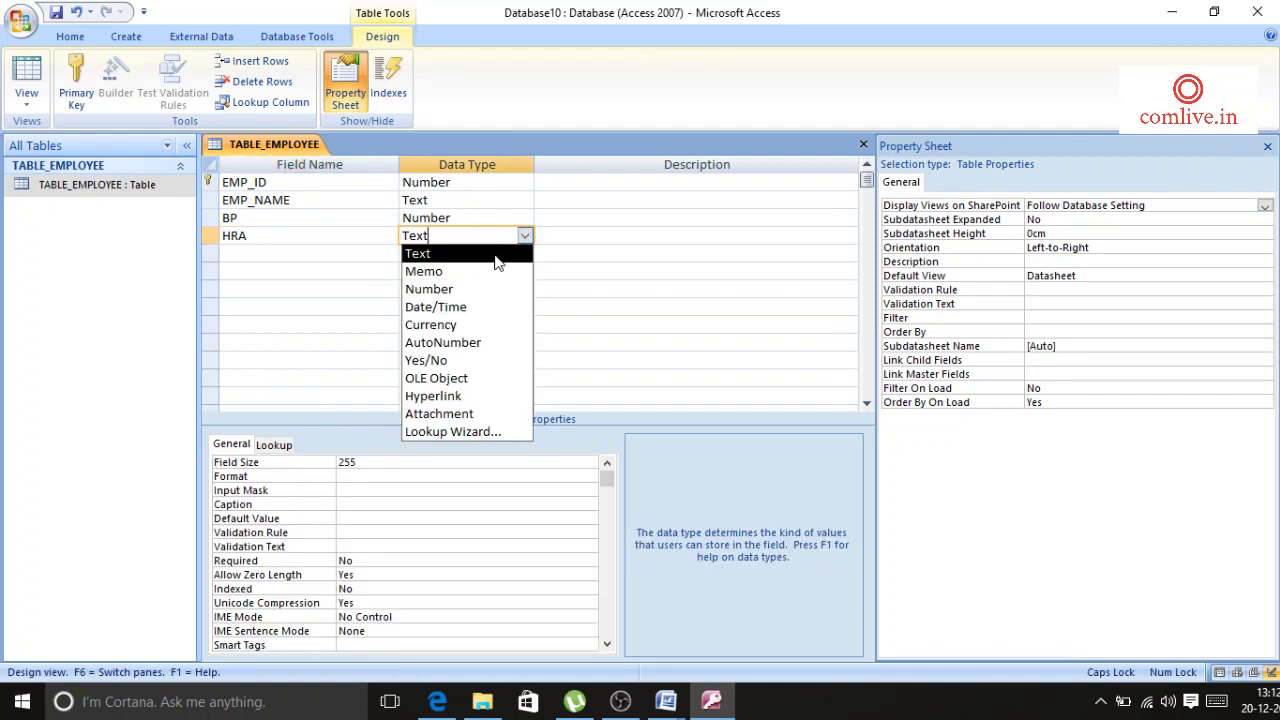
left_click(436, 289)
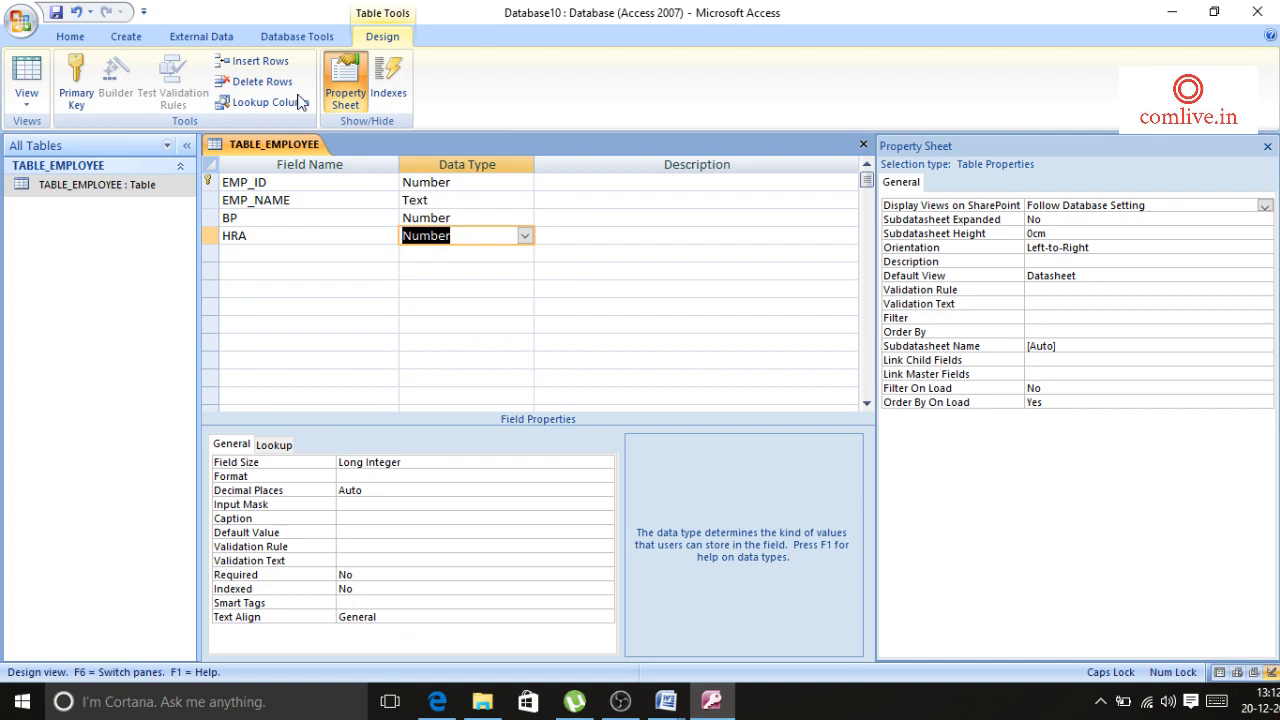
left_click(58, 16)
left_click(863, 144)
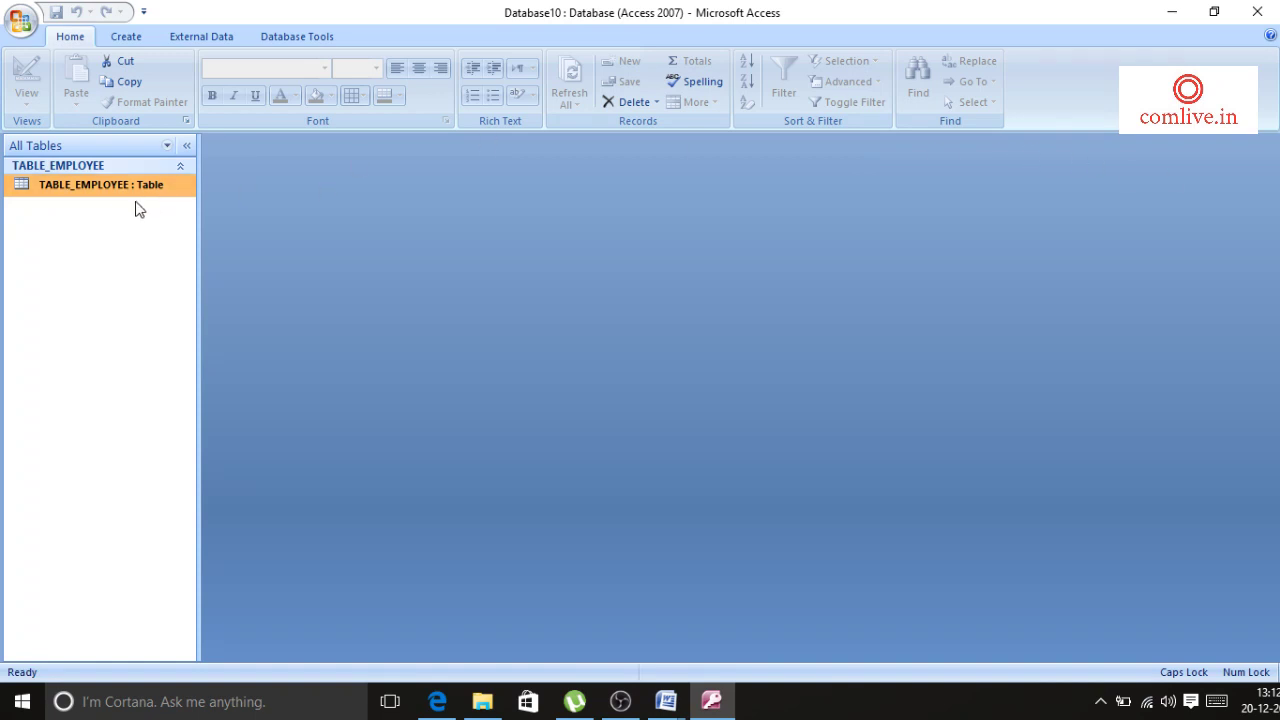
- Open TABLE_EMPLOYEE in Datasheet View to check its columns, and close it
double_click(87, 184)
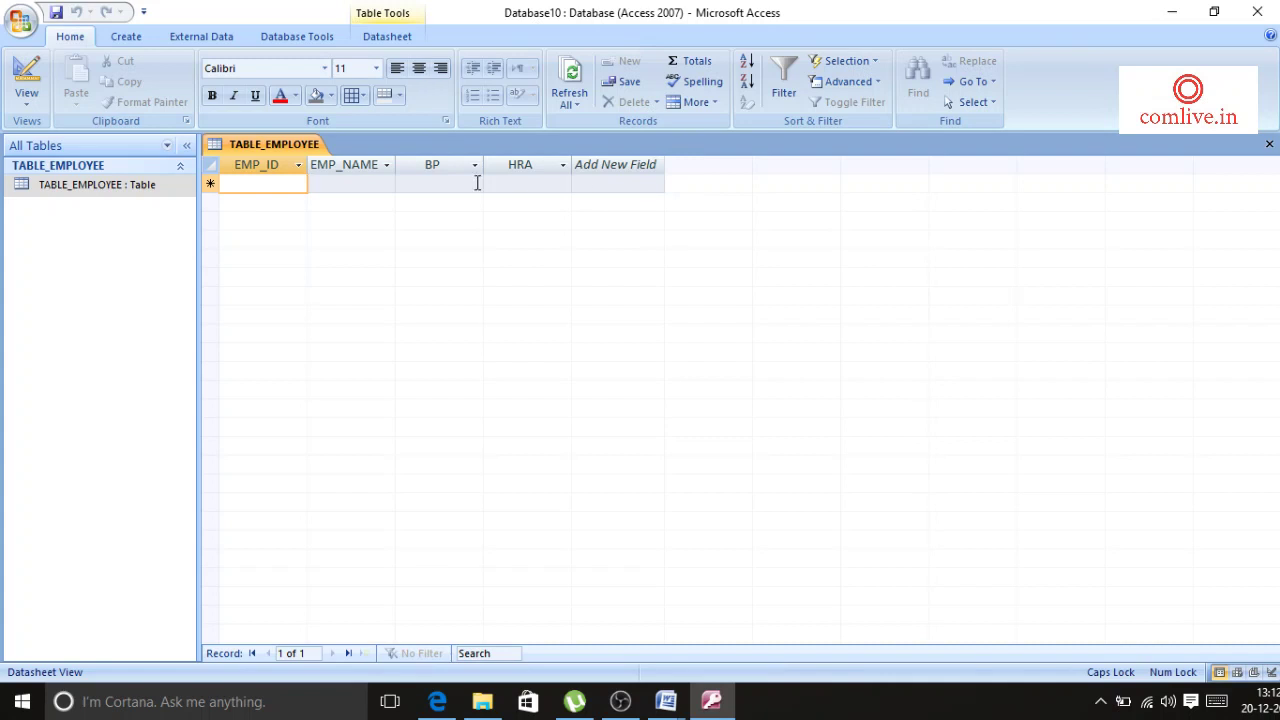
left_click(329, 186)
left_click(429, 186)
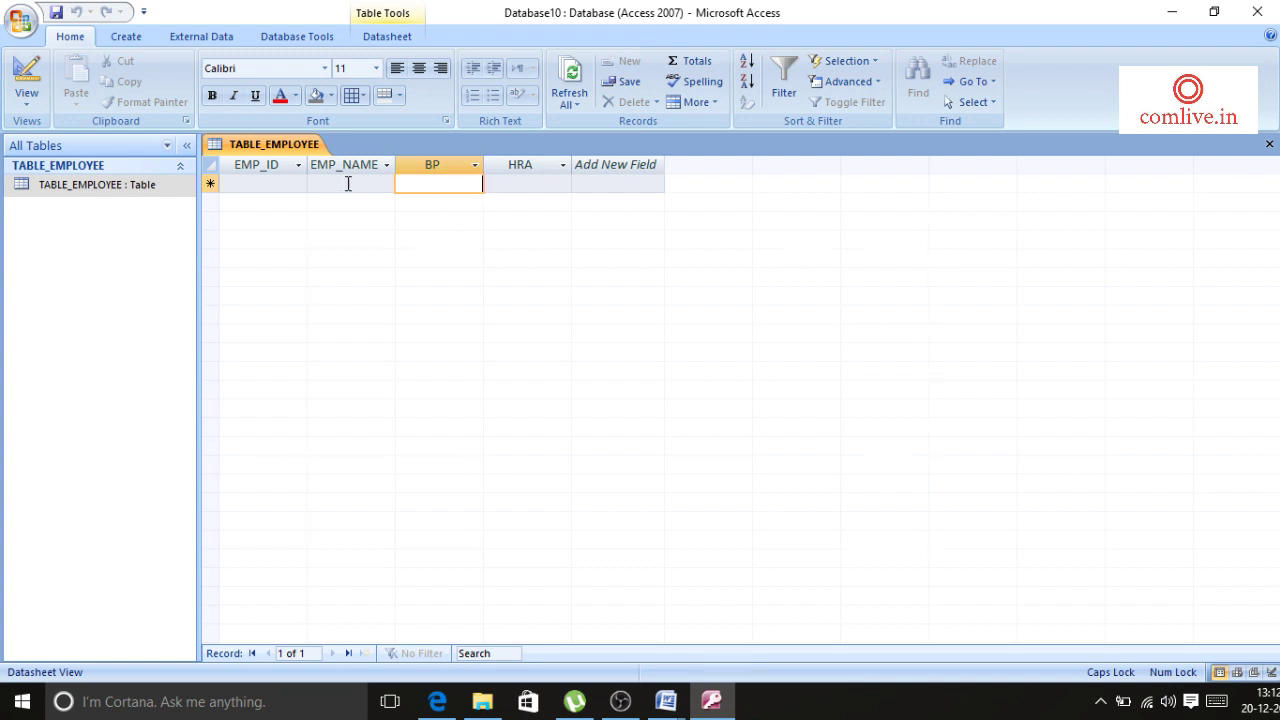
left_click(254, 183)
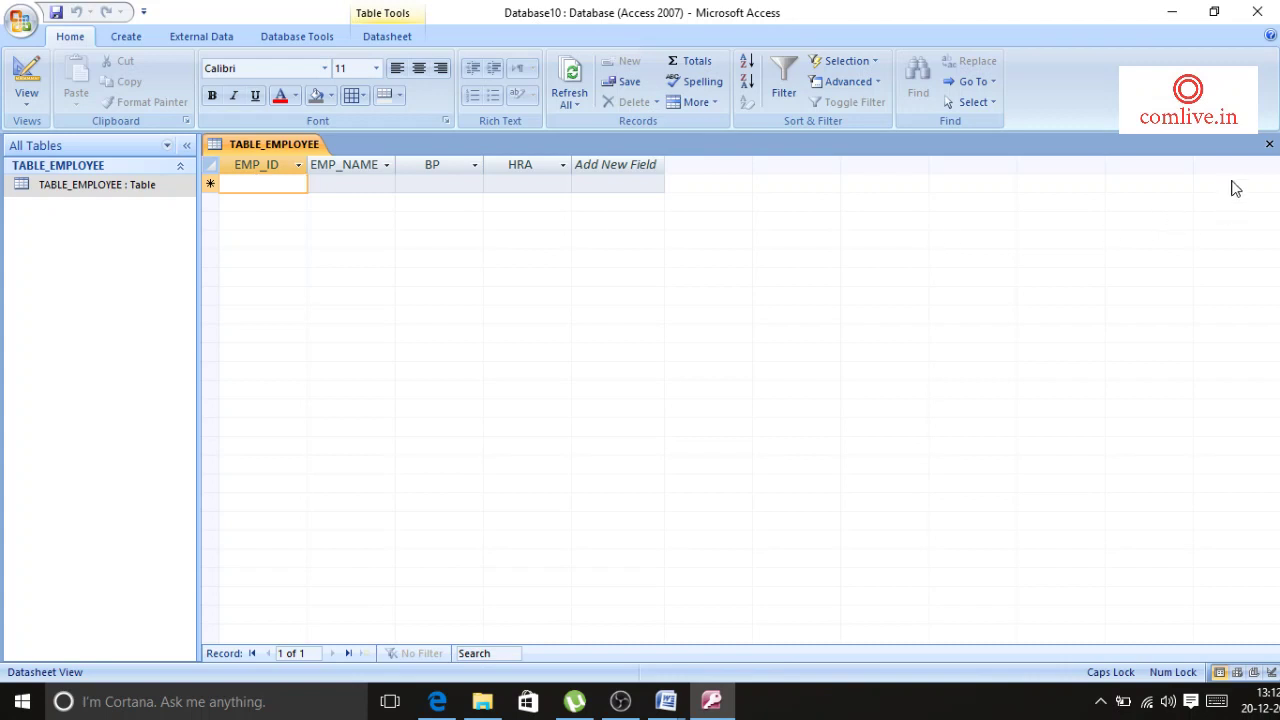
left_click(1269, 145)
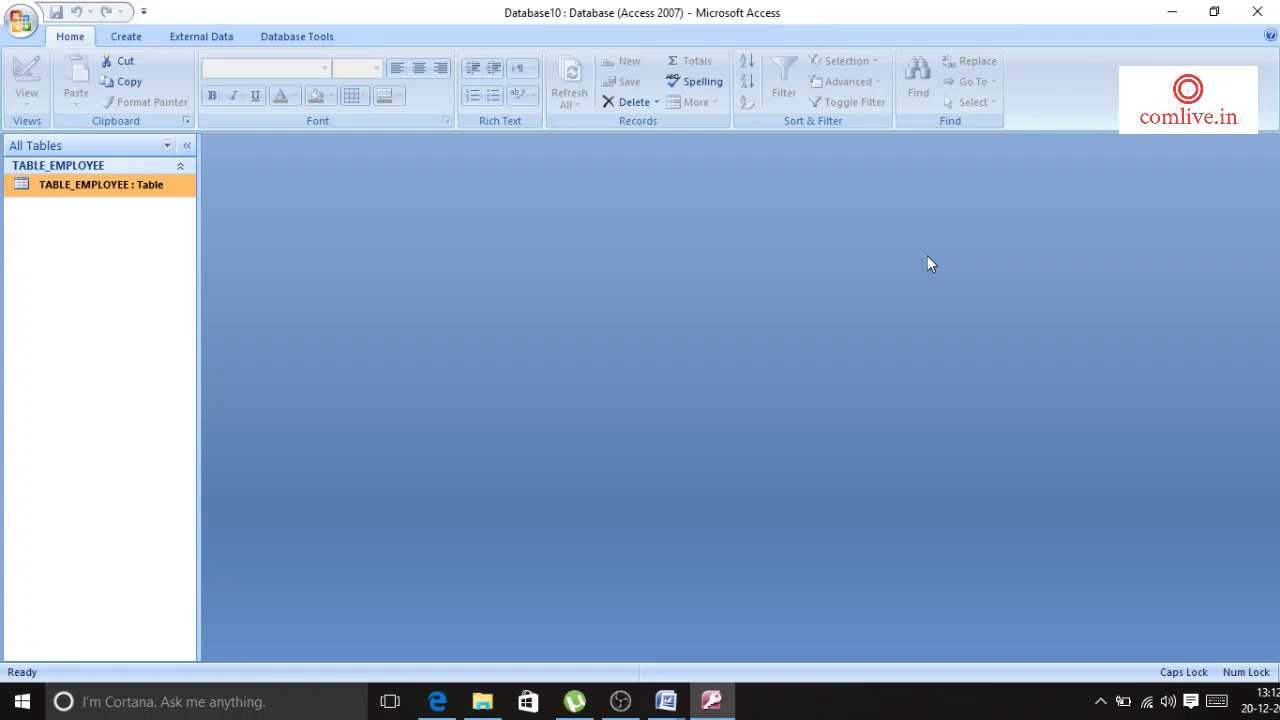
- Start the Form Wizard for TABLE_EMPLOYEE and include all of its available fields in the form
left_click(128, 38)
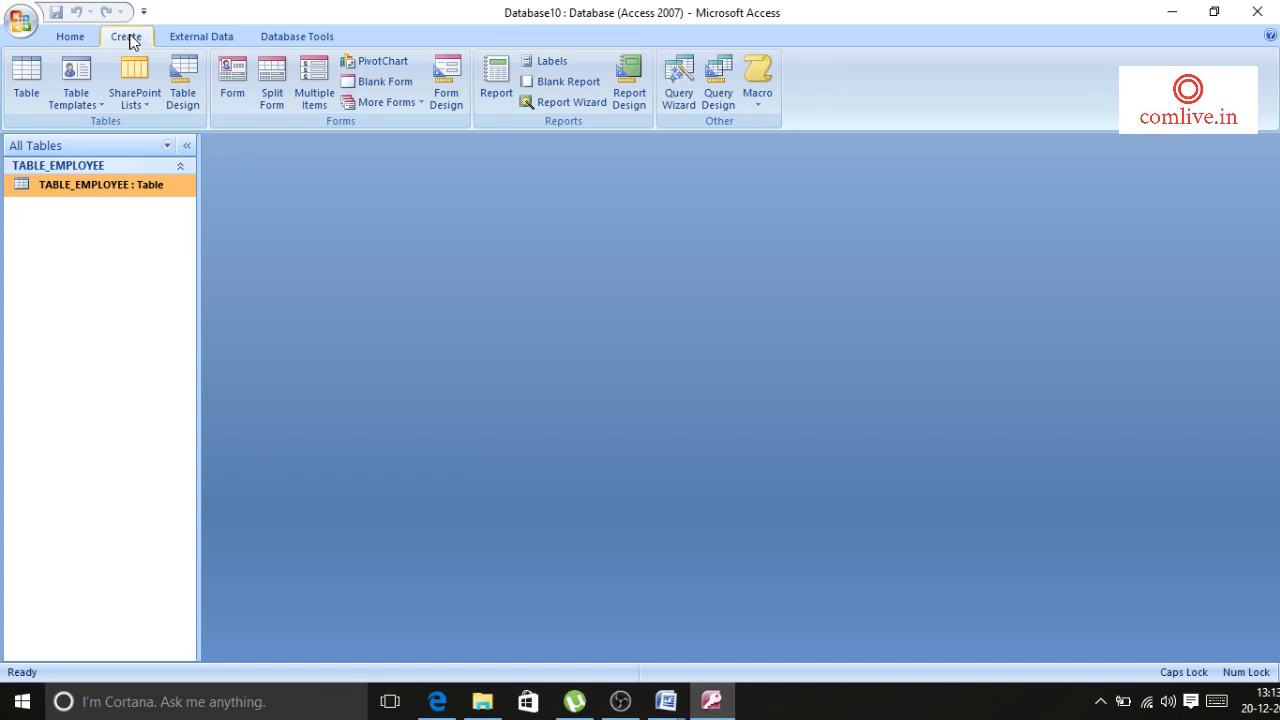
left_click(387, 104)
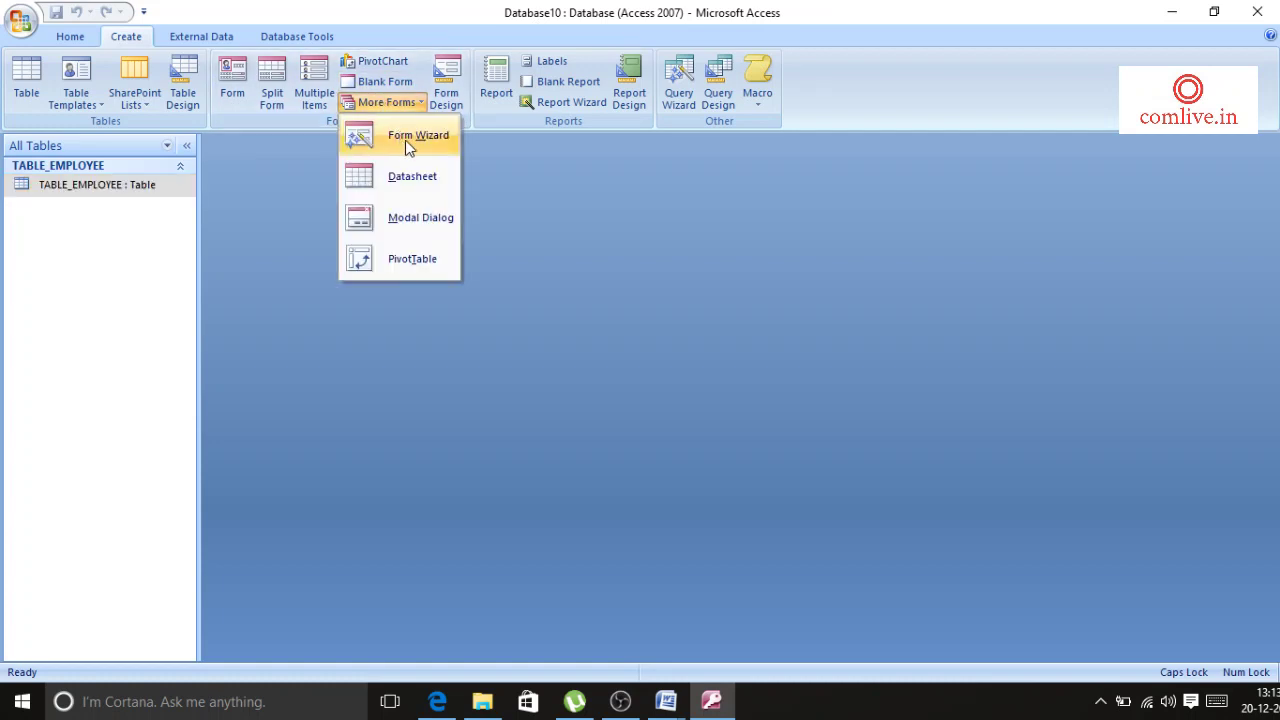
left_click(411, 137)
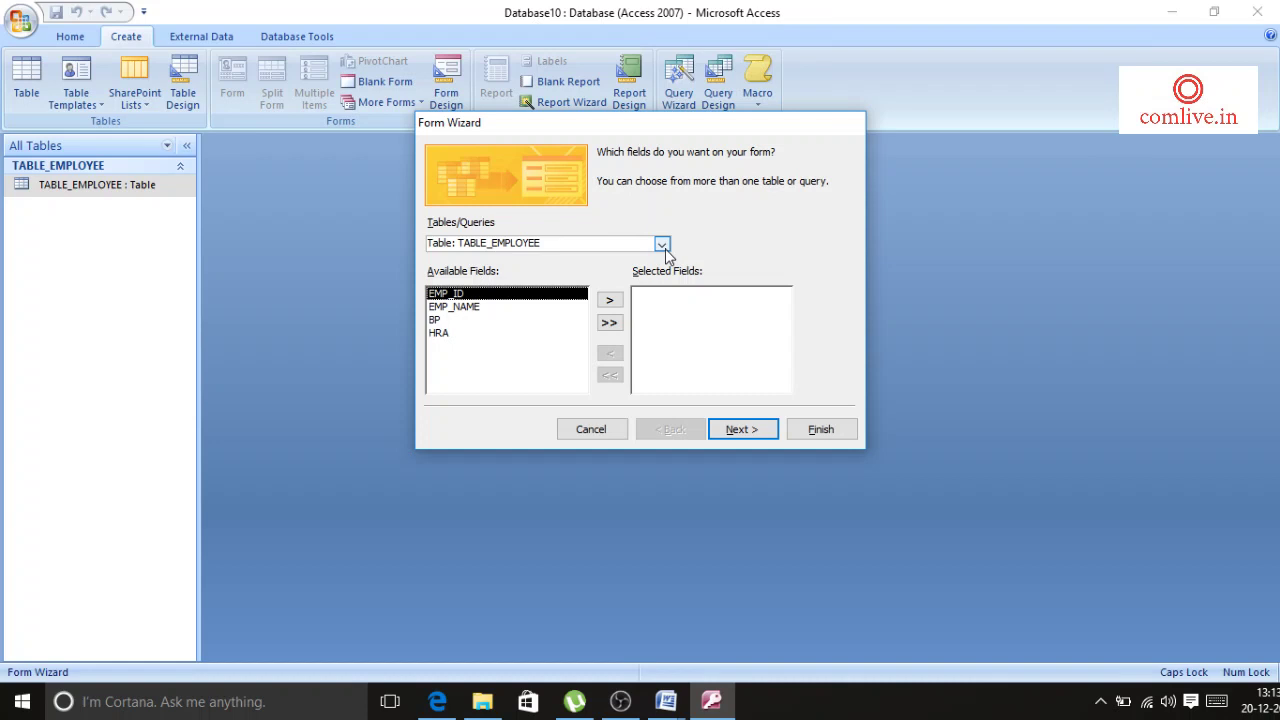
left_click(609, 323)
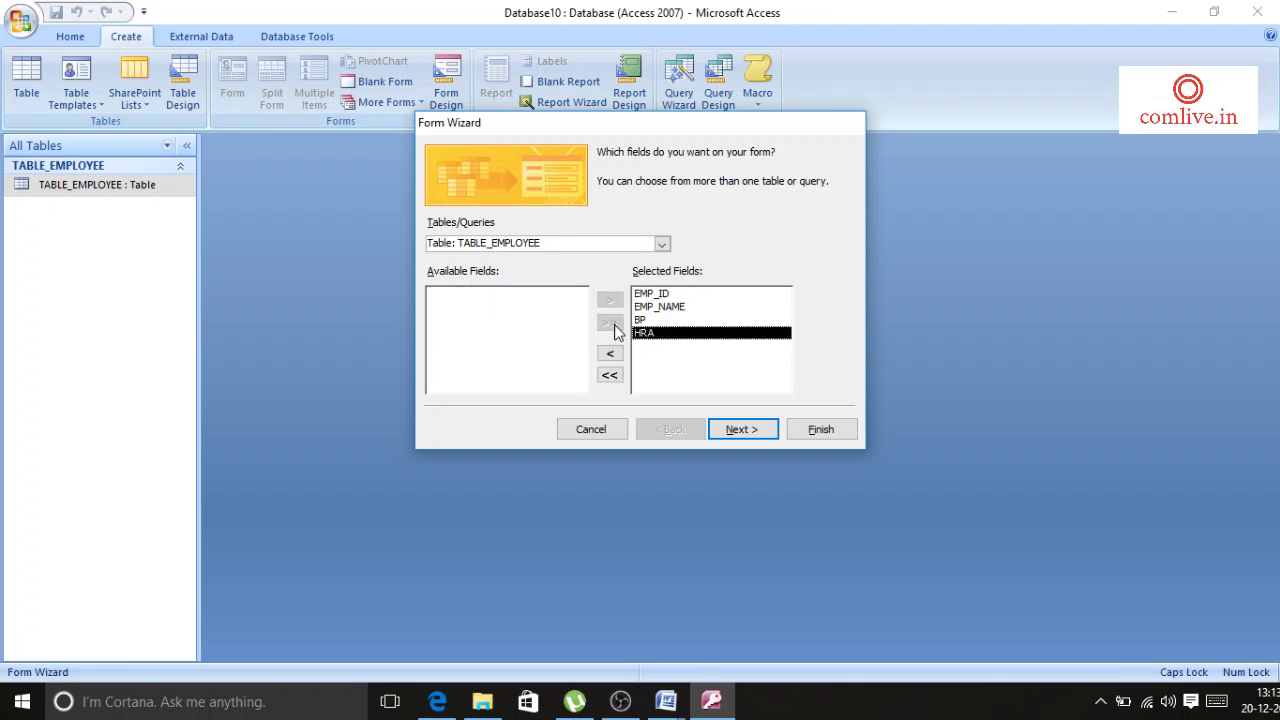
left_click(728, 432)
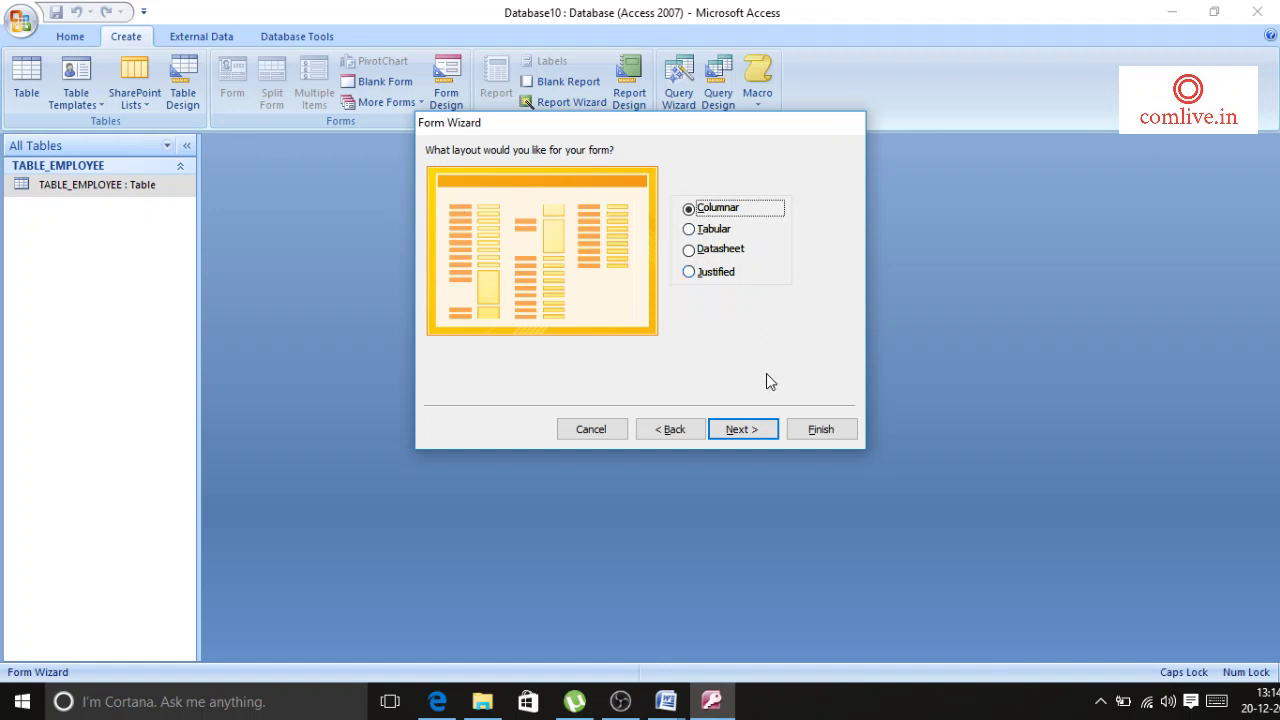
- Accept the Columnar layout and the Verve style for the form
left_click(746, 431)
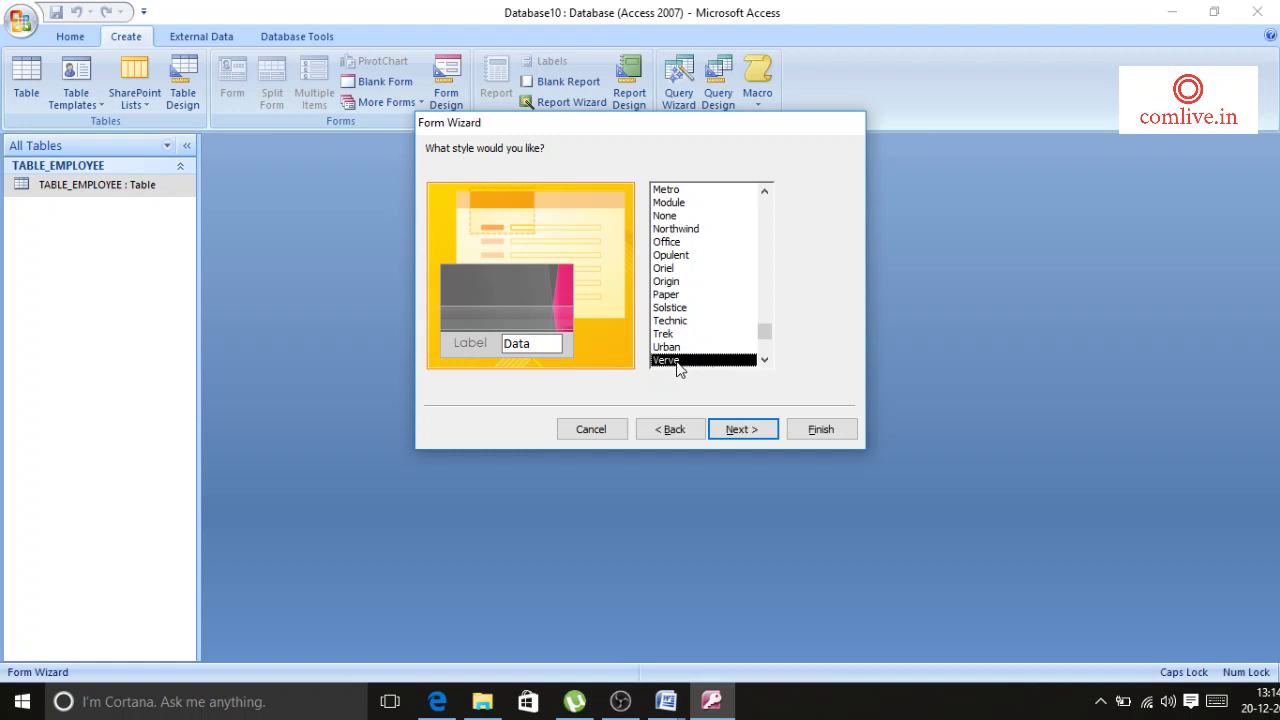
mouse_move(765, 322)
left_mouse_down()
mouse_move(770, 217)
mouse_move(766, 346)
left_mouse_up()
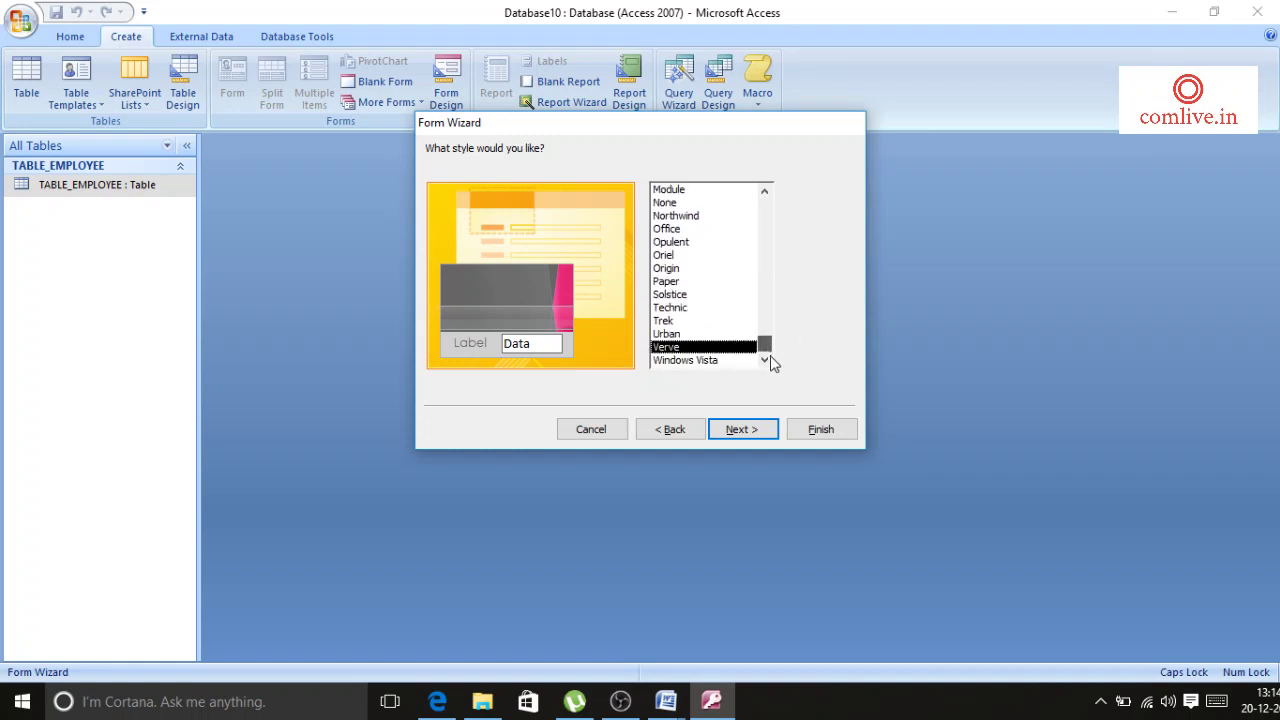
left_click(742, 429)
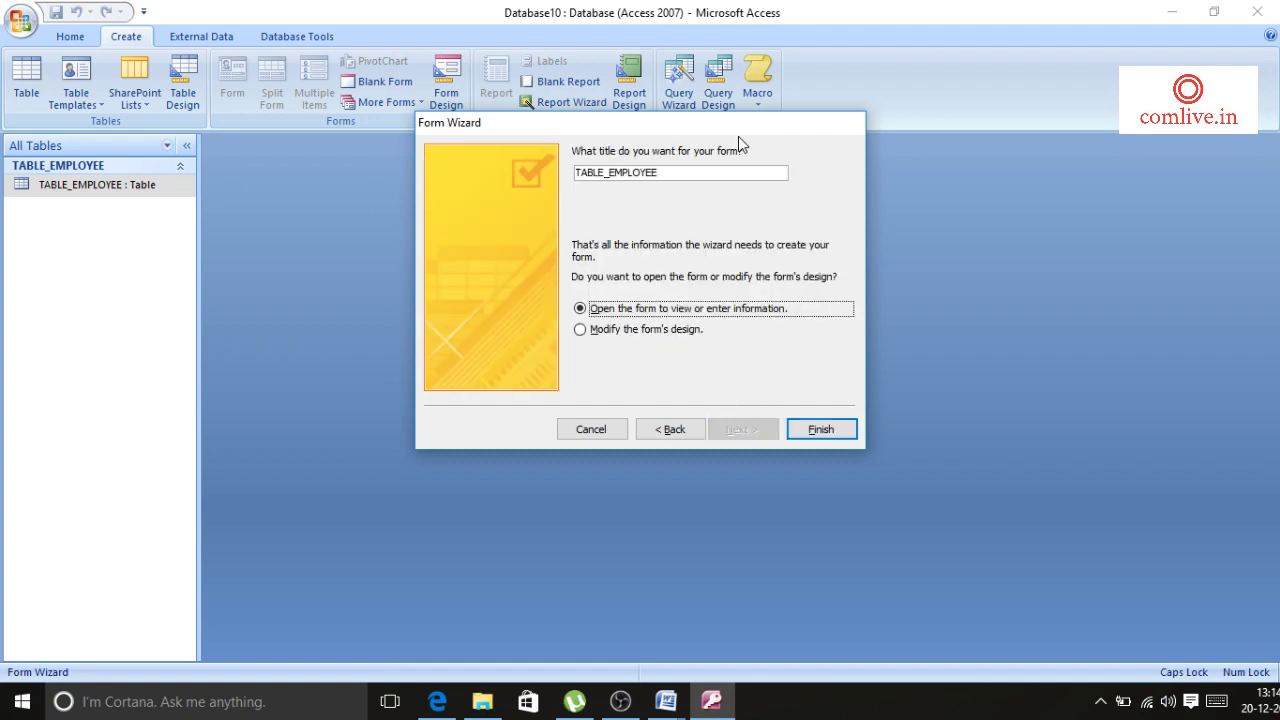
- Title the form EMPLOYEE DETAILS, choose to modify the form's design, and finish the wizard
left_click(667, 178)
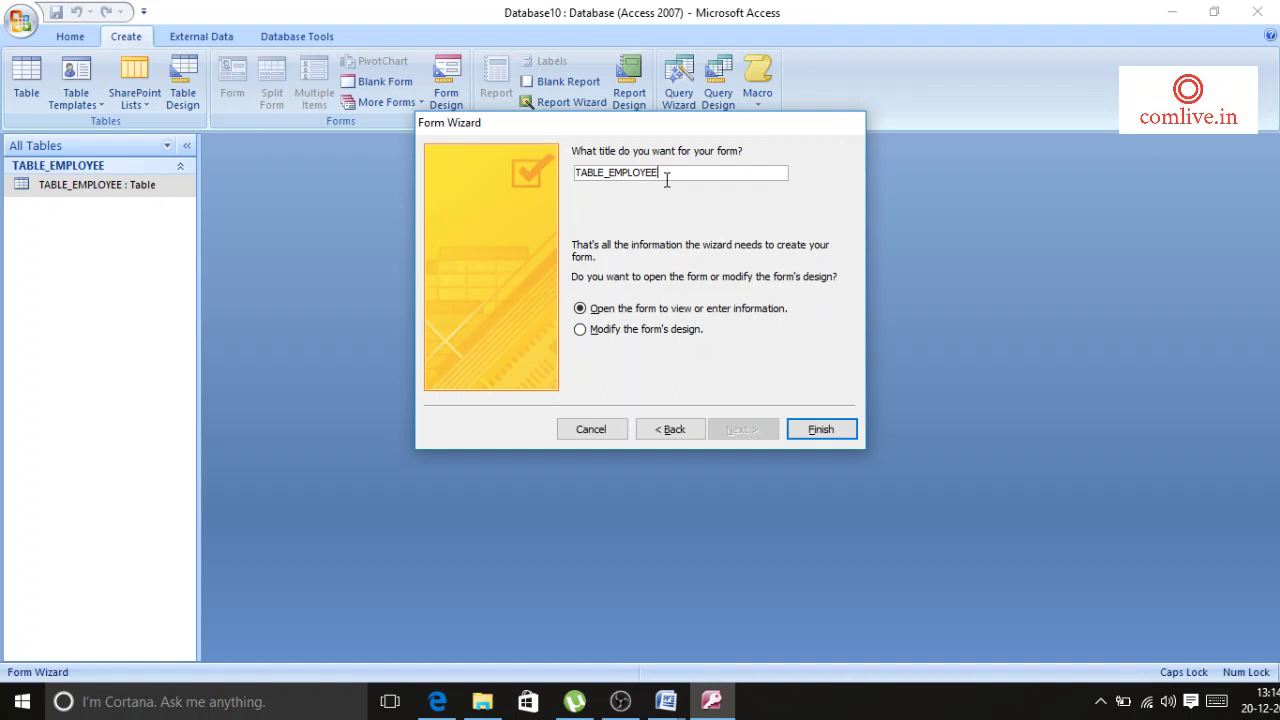
key("BackSpace")
key("BackSpace")
key("BackSpace")
key("BackSpace")
key("BackSpace")
key("BackSpace")
key("BackSpace")
key("BackSpace")
key("BackSpace")
key("BackSpace")
key("BackSpace")
key("BackSpace")
key("BackSpace")
key("BackSpace")
type("EMPLOYEE DETAILS")
left_click(607, 333)
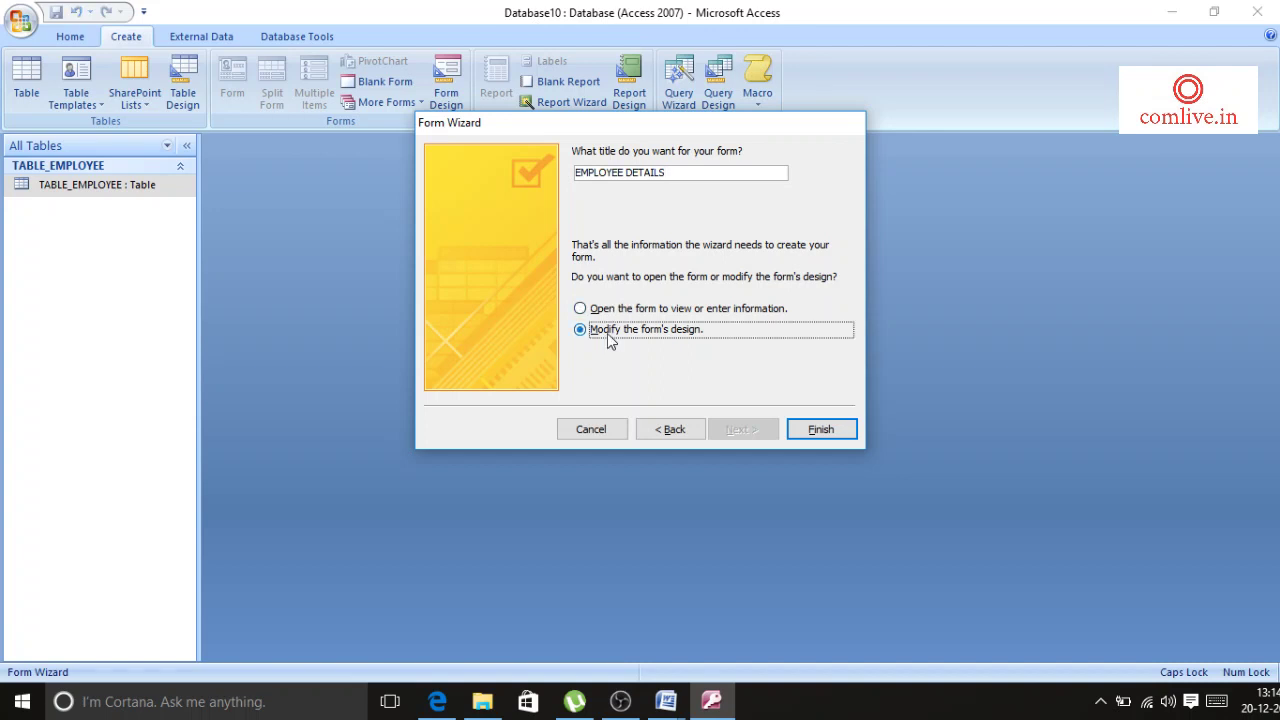
left_click(817, 431)
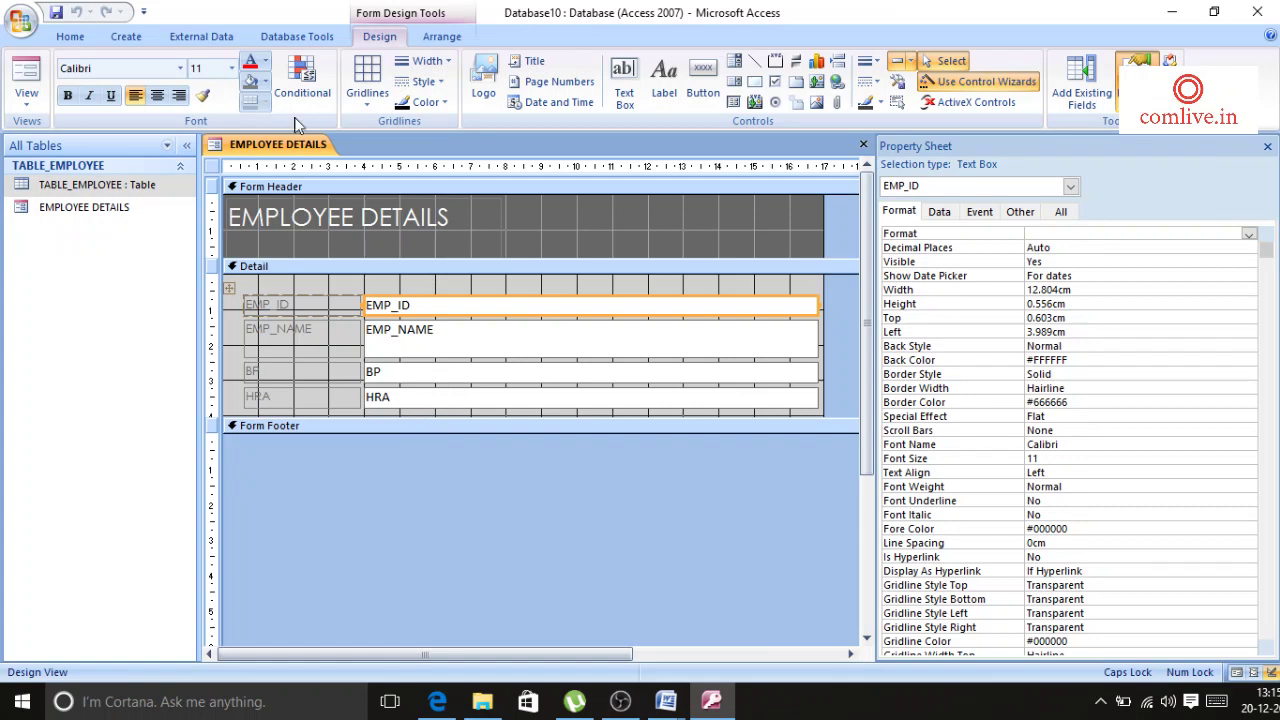
- Draw a command button about 6.2 cm by 1.2 cm in the form footer and assign it the Add New Record action from Record Operations
left_click(703, 77)
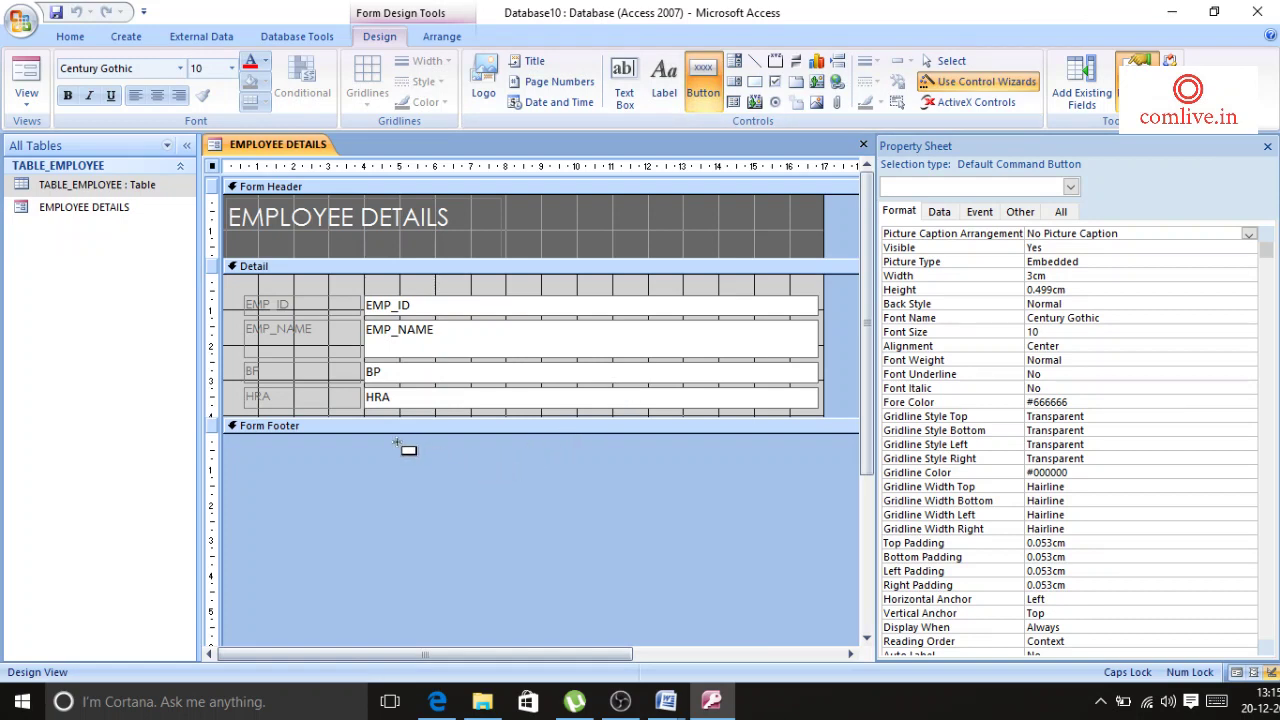
left_click_drag(397, 444, 615, 486)
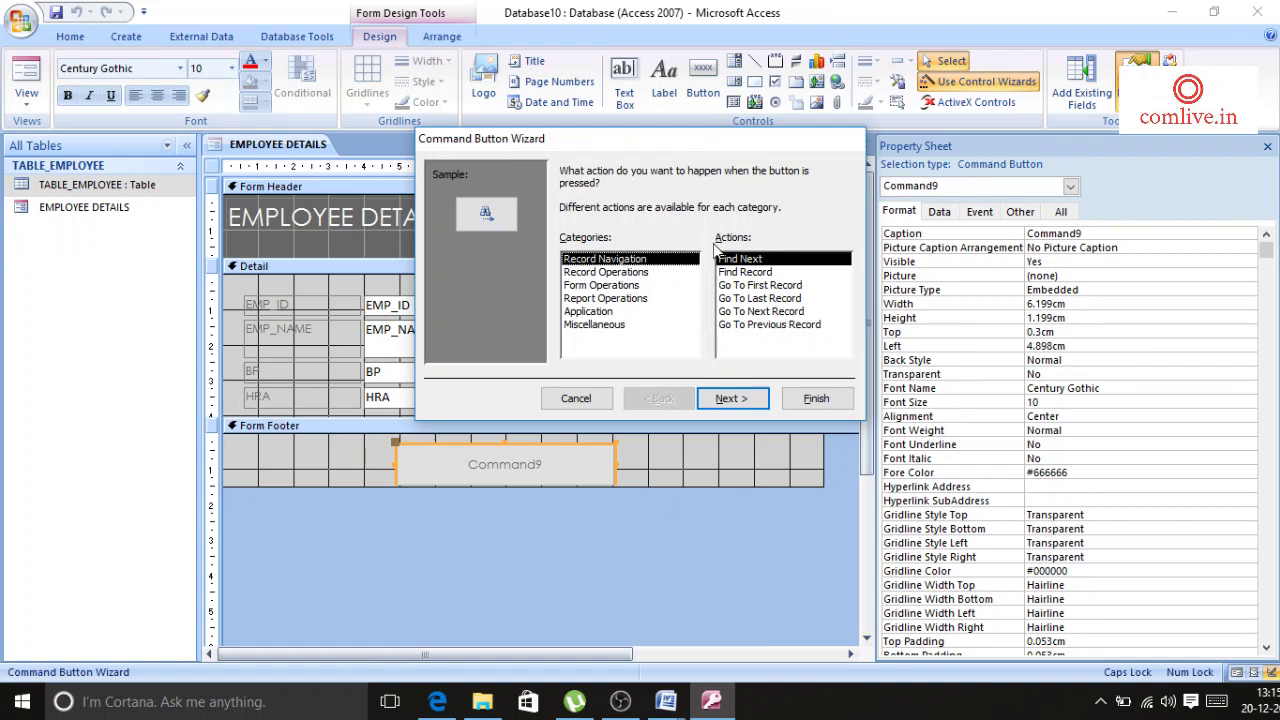
left_click(631, 273)
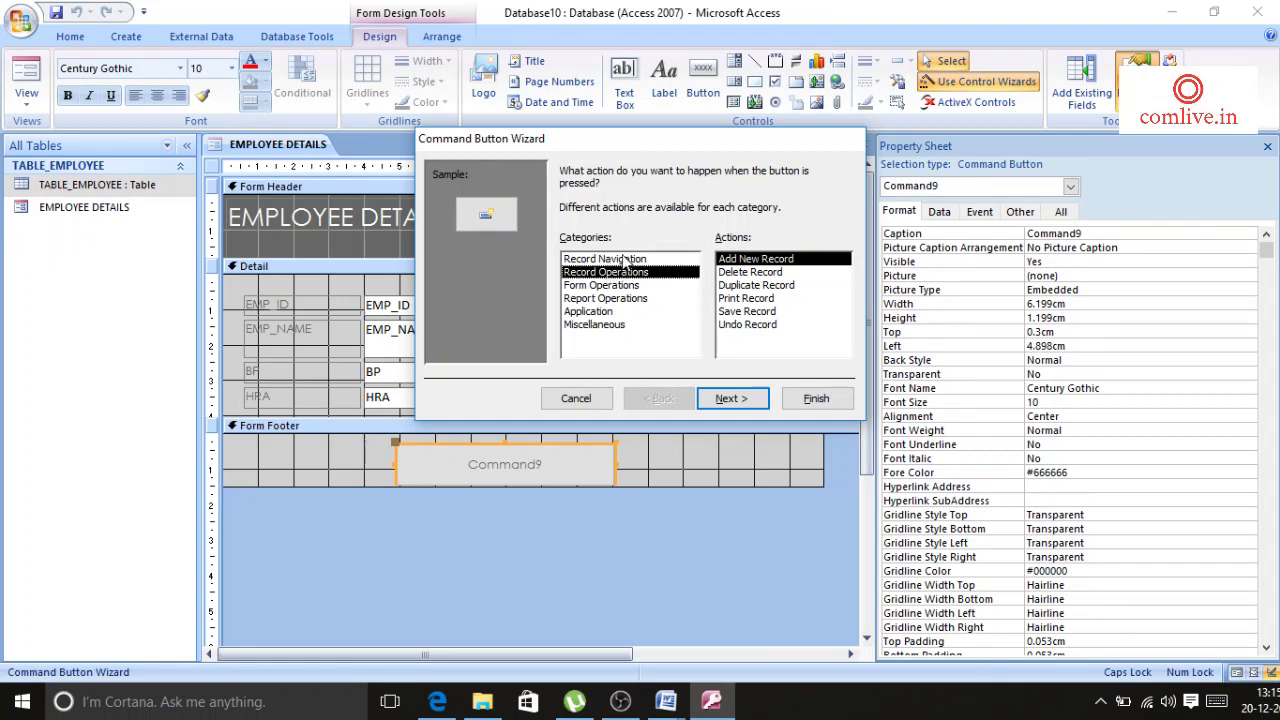
left_click(624, 260)
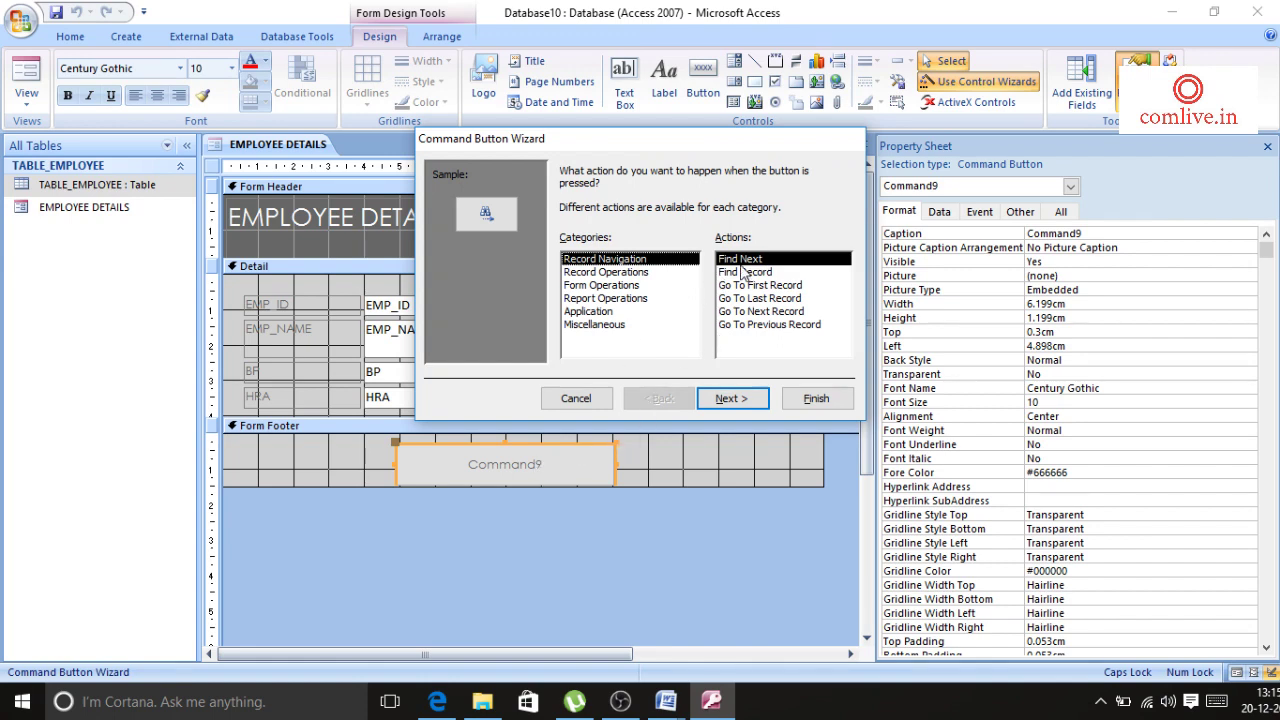
left_click(625, 275)
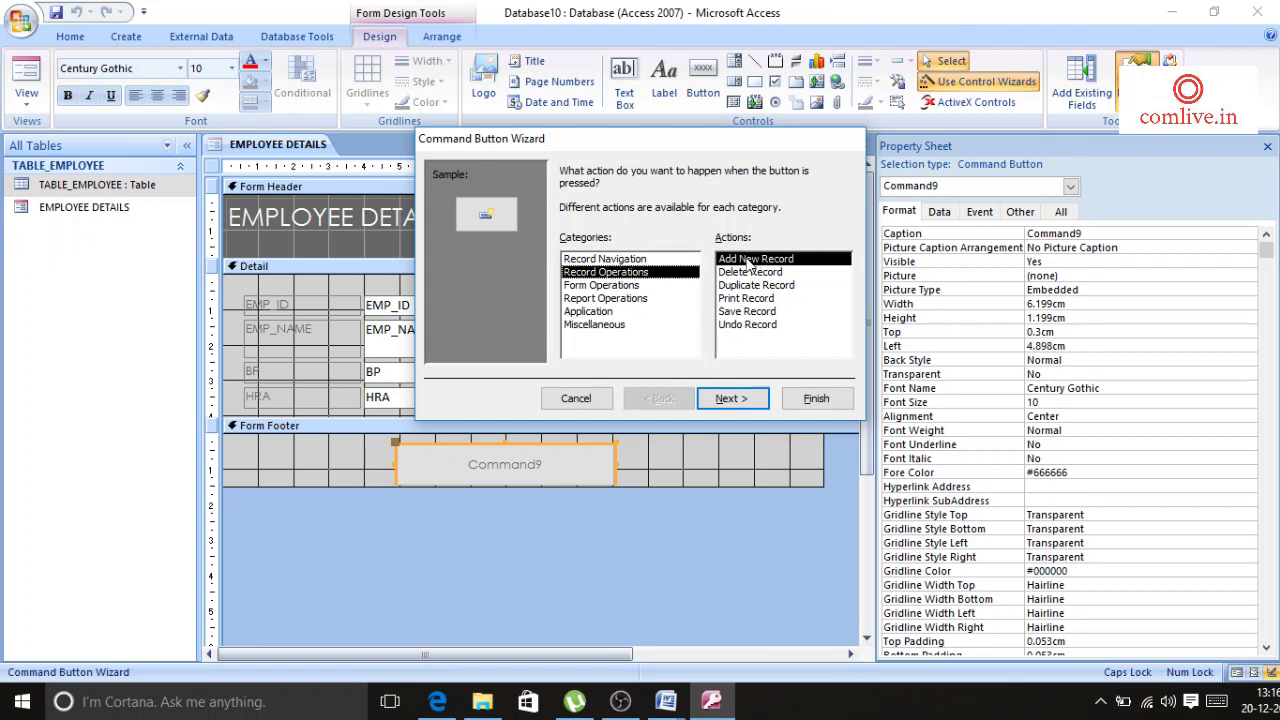
left_click(738, 400)
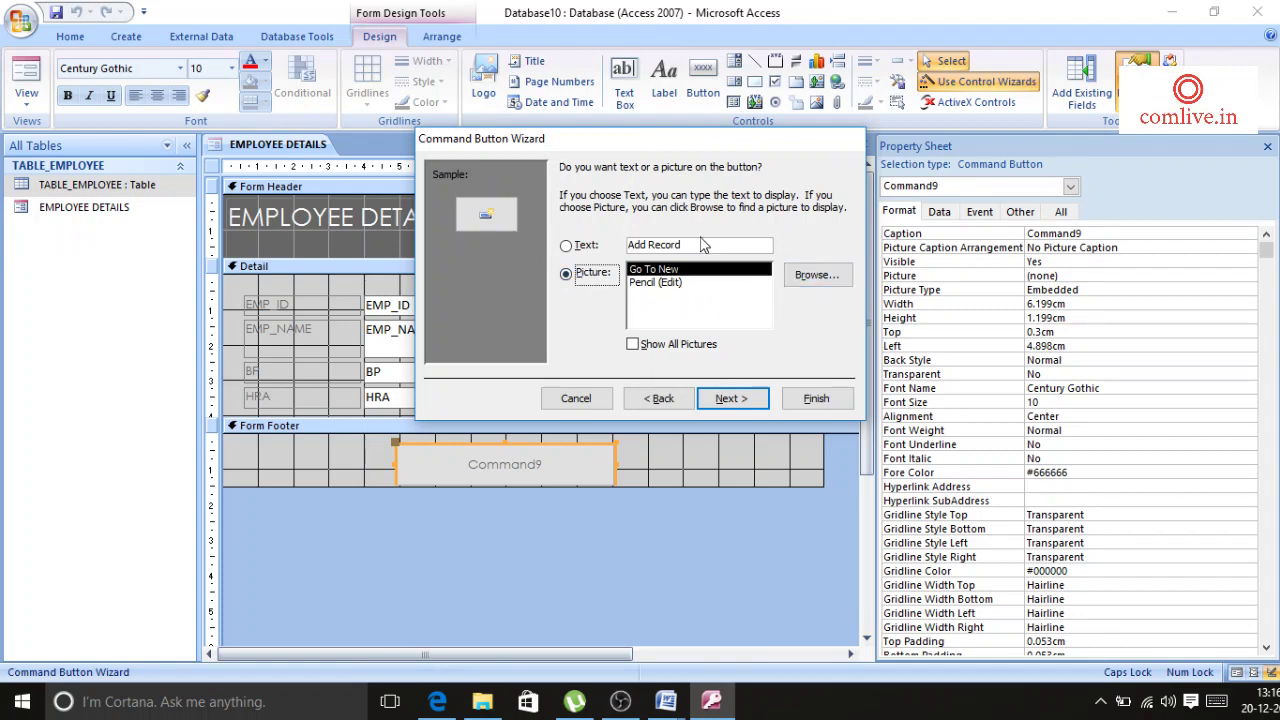
- Give the command button the text SAVE instead of a picture and finish the Command Button Wizard
left_click(576, 248)
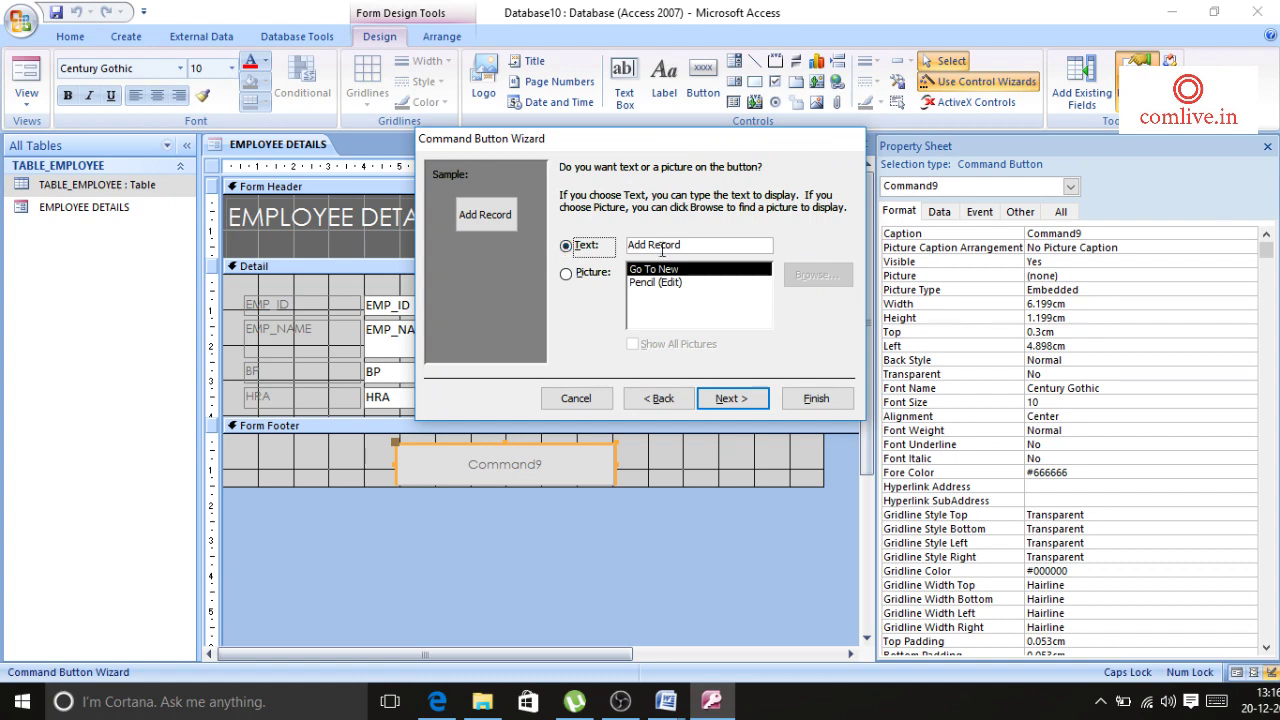
left_click(696, 248)
key("BackSpace")
key("BackSpace")
key("BackSpace")
key("BackSpace")
key("BackSpace")
key("BackSpace")
key("BackSpace")
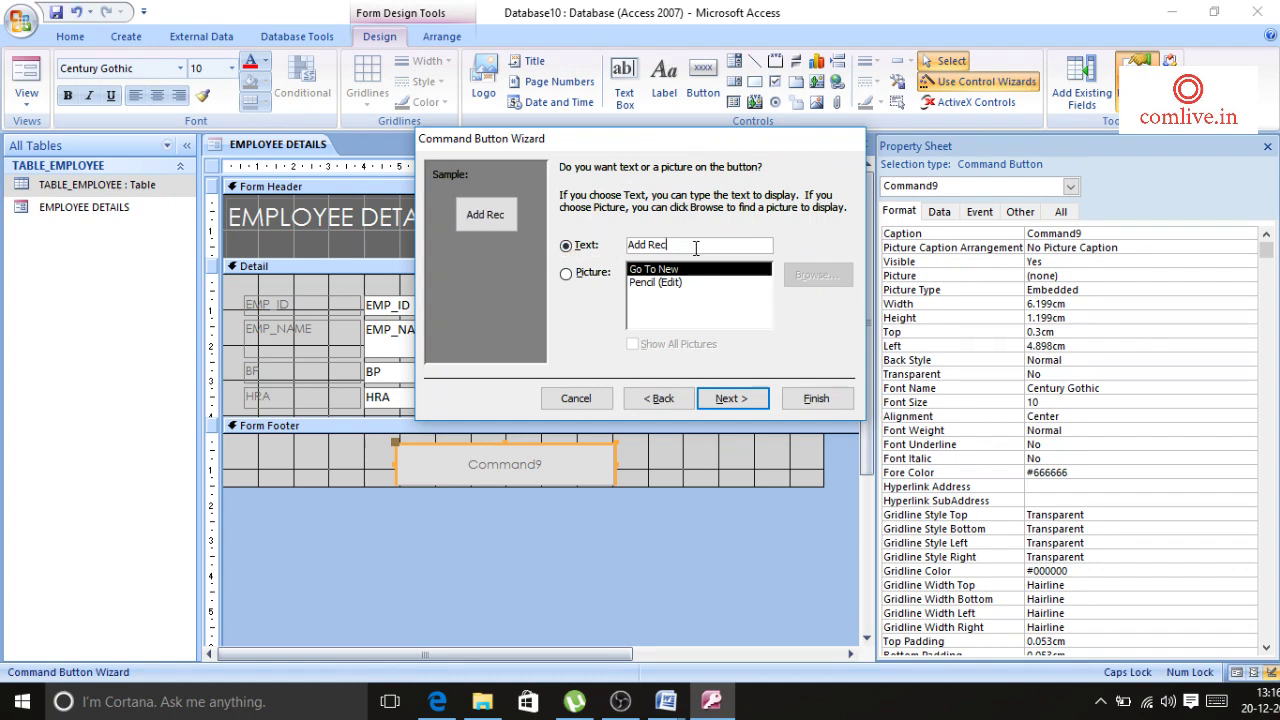
key("BackSpace")
key("BackSpace")
key("BackSpace")
type("SAVE")
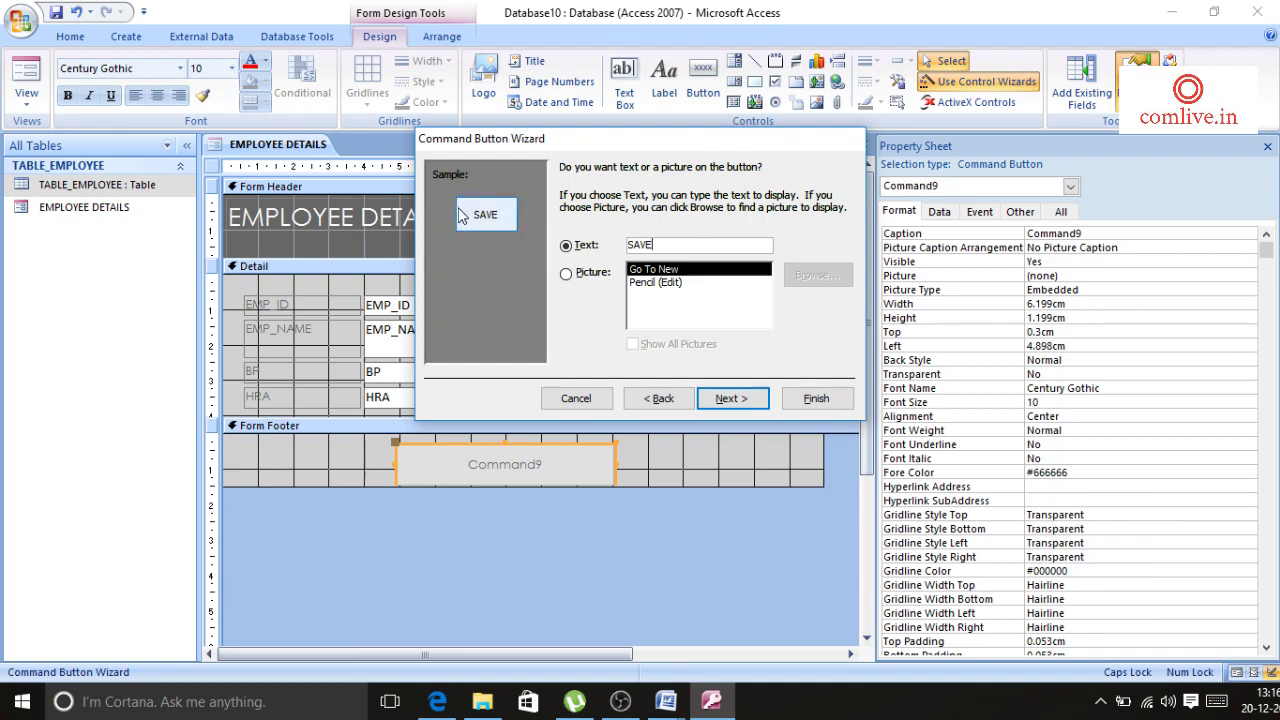
left_click(726, 400)
left_click(812, 400)
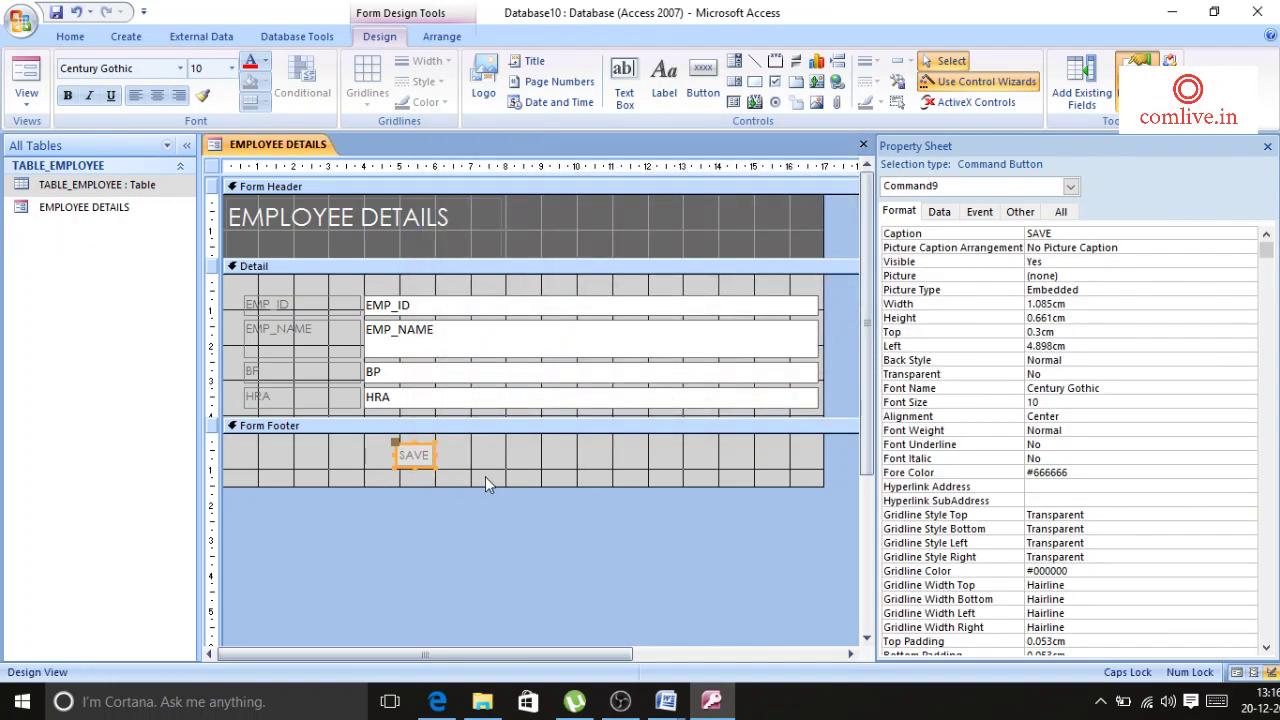
- Widen the SAVE button to about 4.2 cm and display the form in Form View
left_click_drag(436, 455, 546, 456)
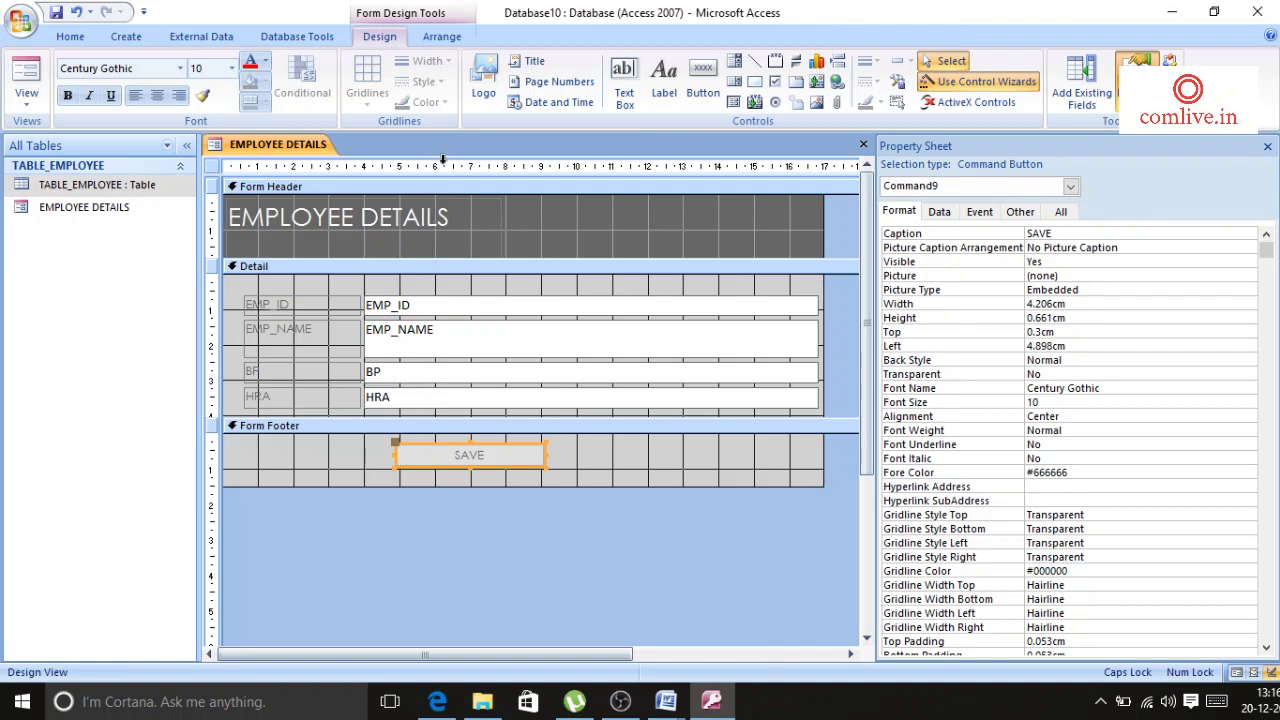
left_click(27, 98)
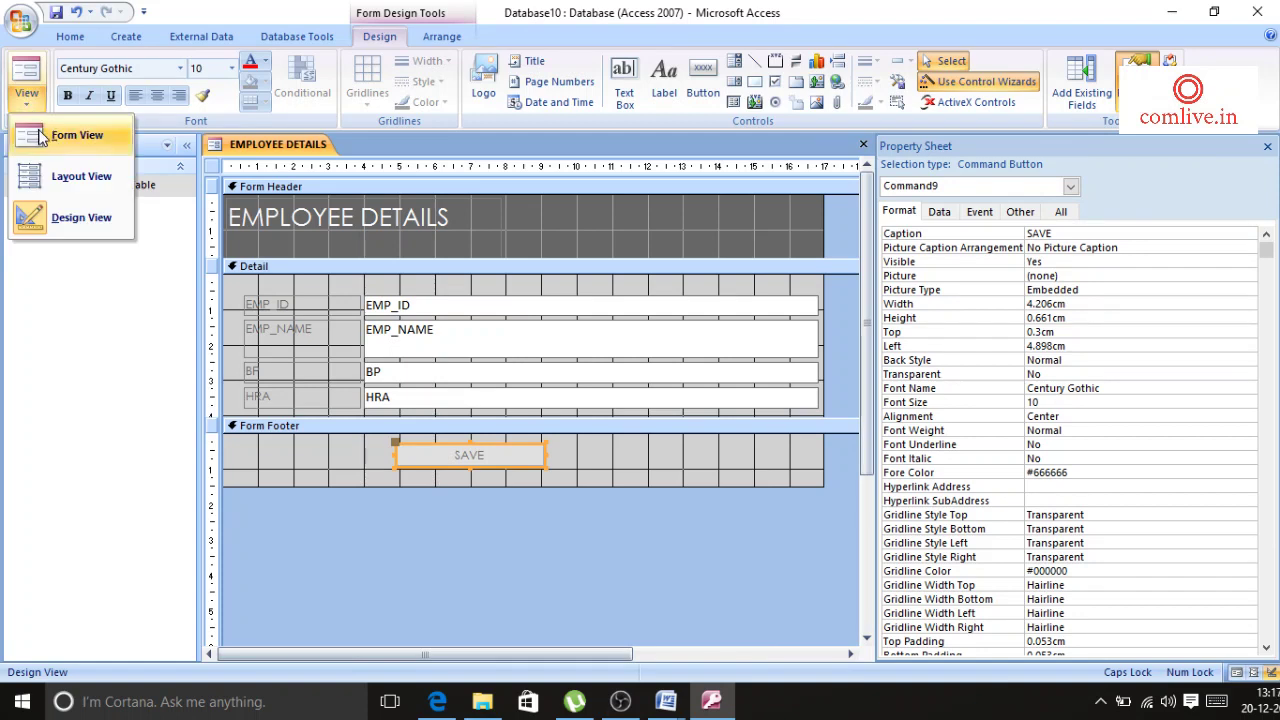
left_click(41, 137)
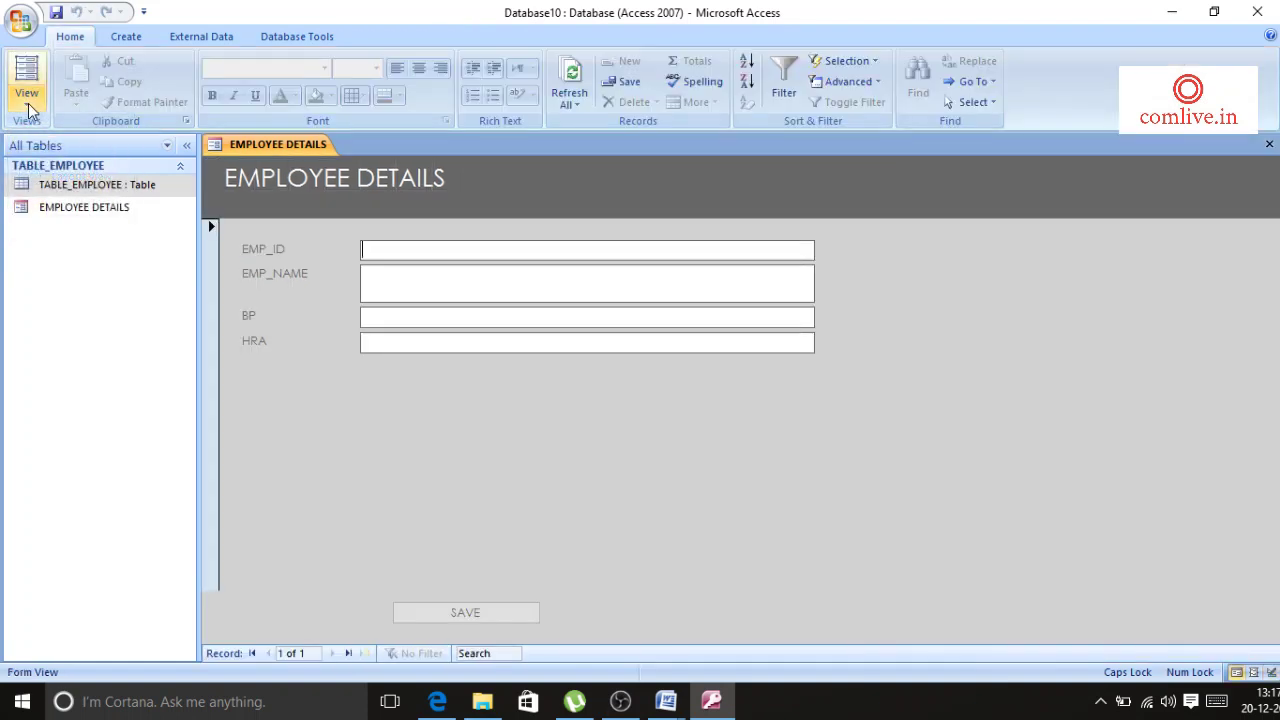
- Switch the EMPLOYEE DETAILS form to Design View and back to Form View
left_click(89, 212)
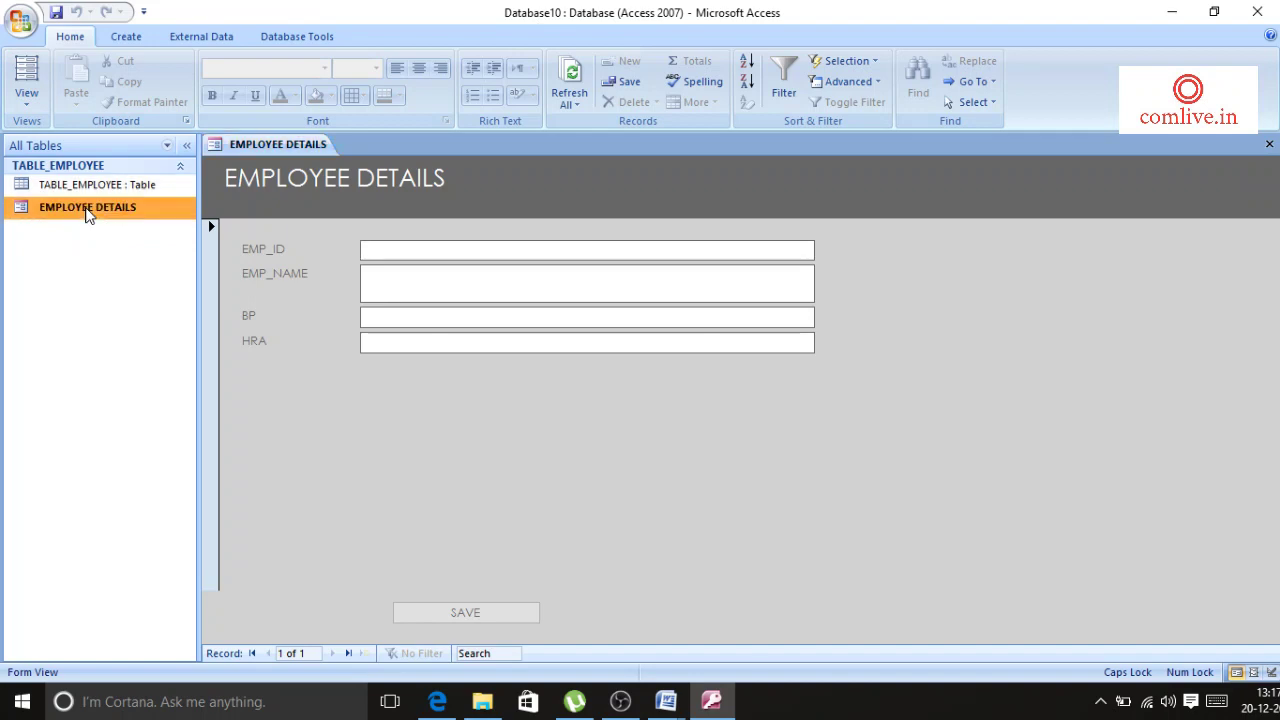
left_click(27, 107)
left_click(40, 135)
left_click(38, 105)
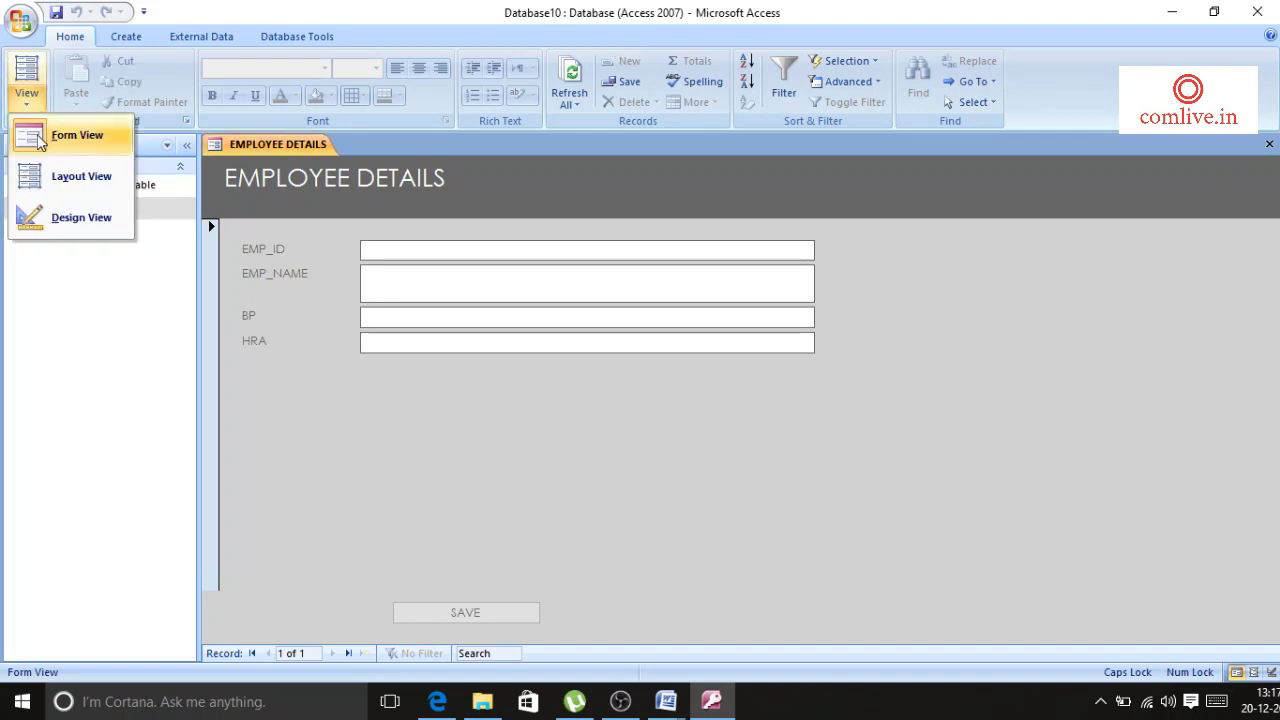
left_click(62, 217)
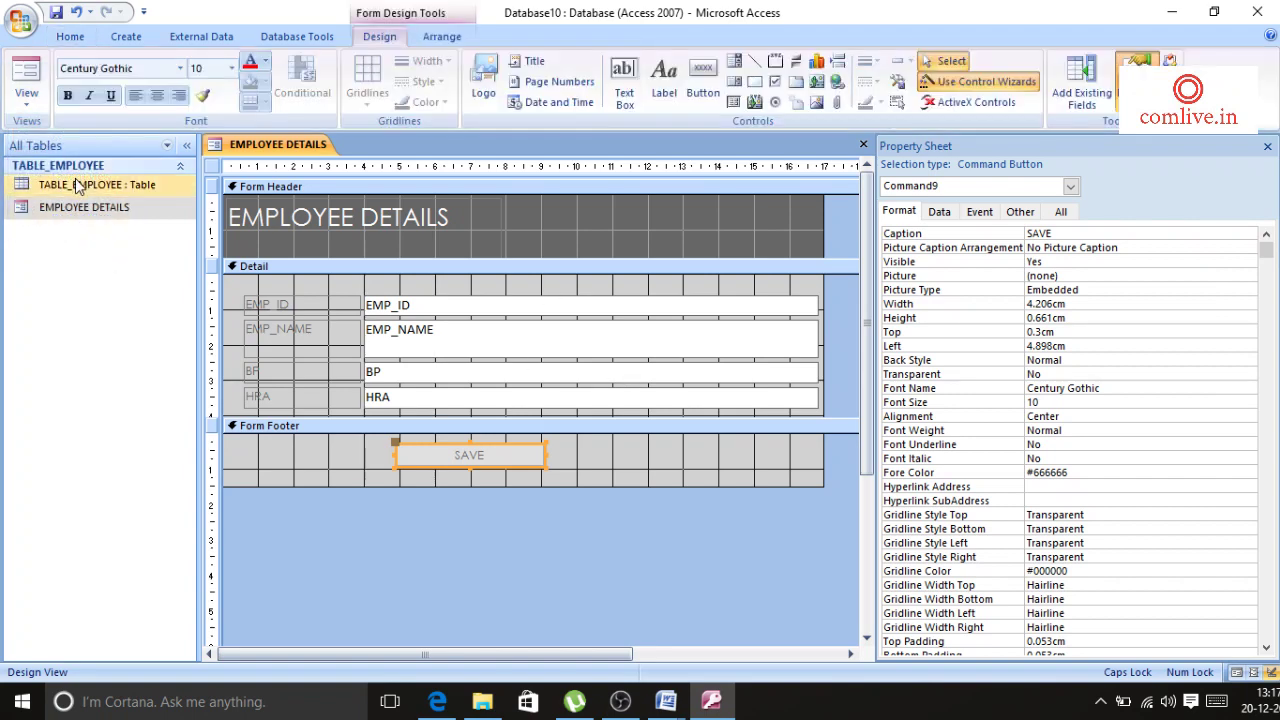
left_click(78, 188)
left_click(82, 213)
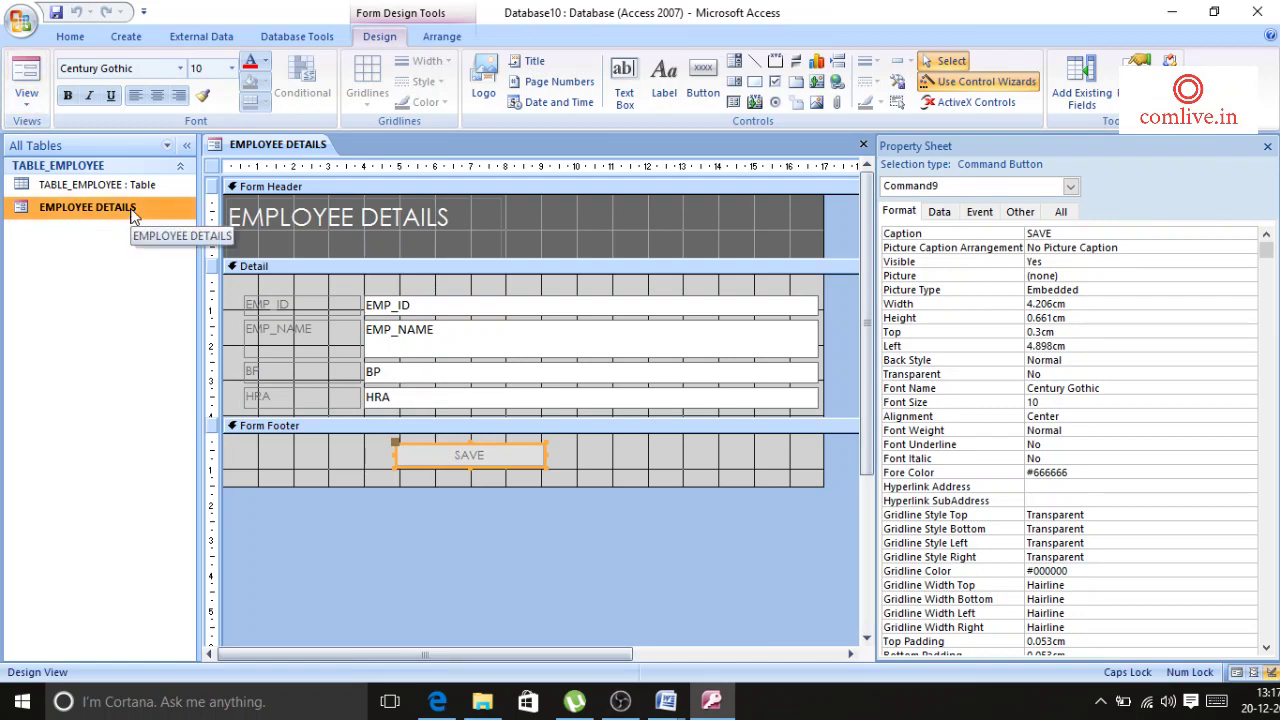
left_click(26, 96)
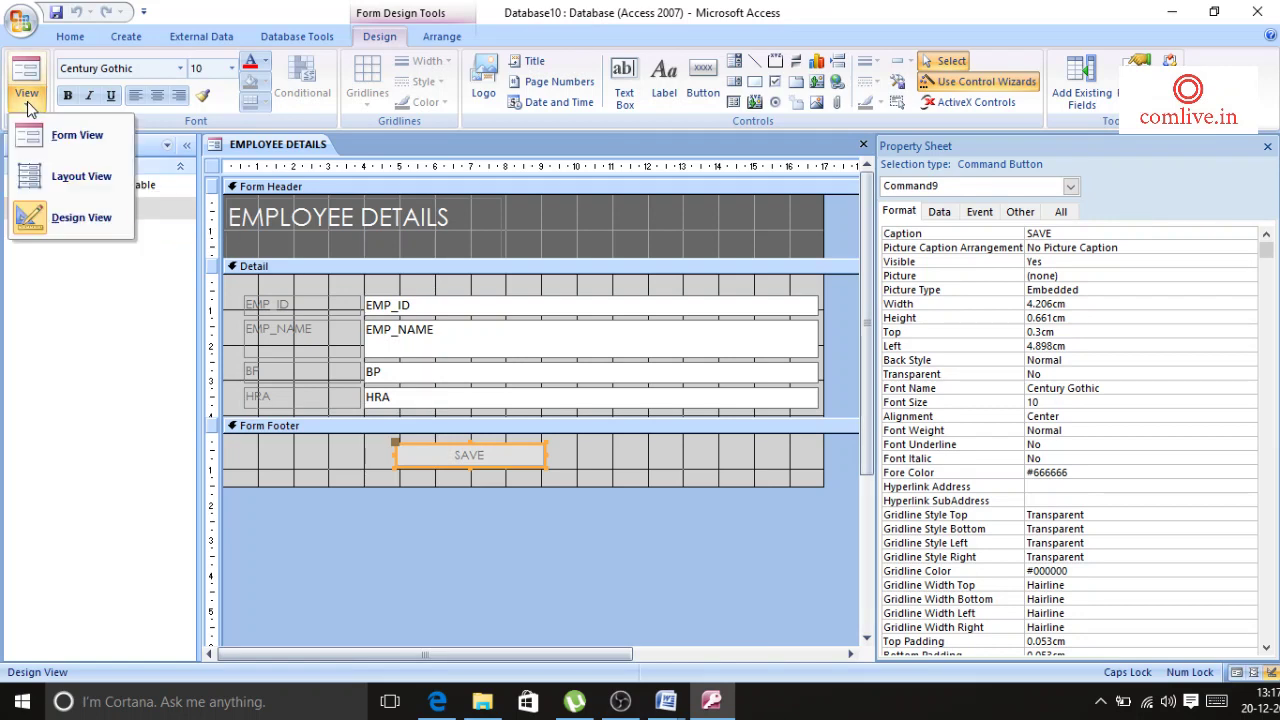
left_click(60, 140)
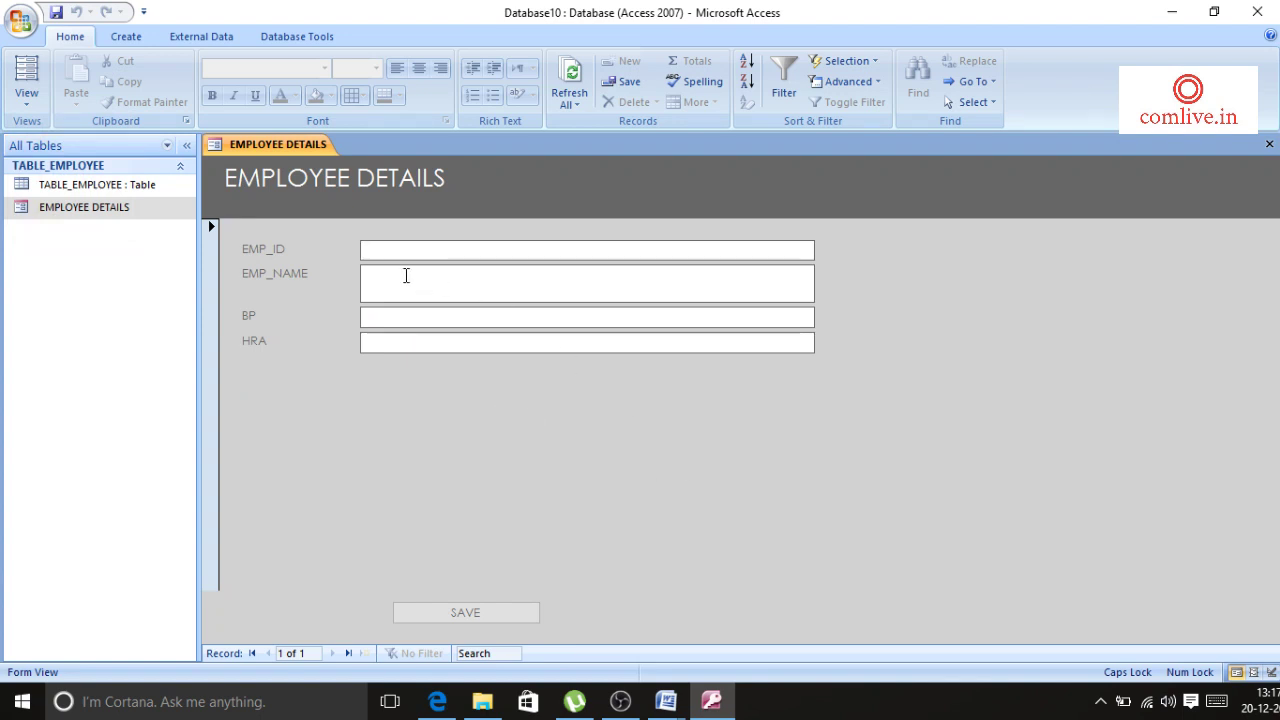
- Enter and save the first employee's ID and name with BP 10000 and HRA 1500, and check the record in TABLE_EMPLOYEE
type("1001")
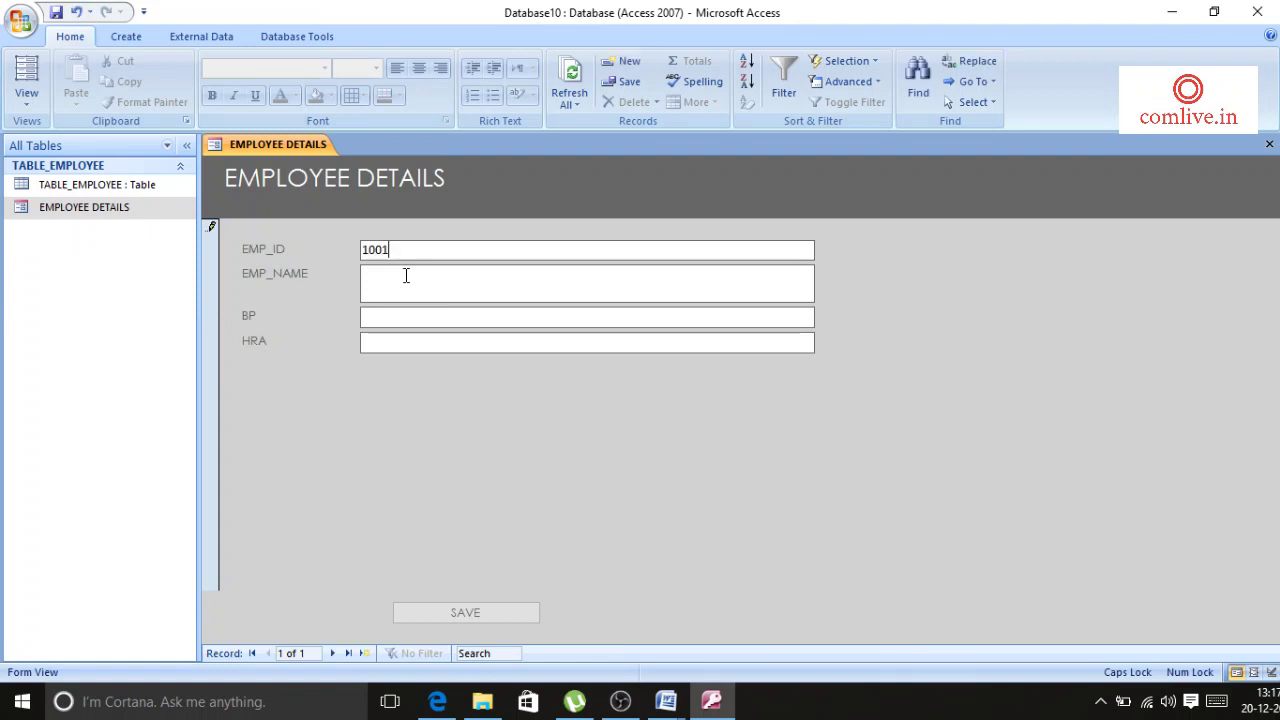
left_click(406, 276)
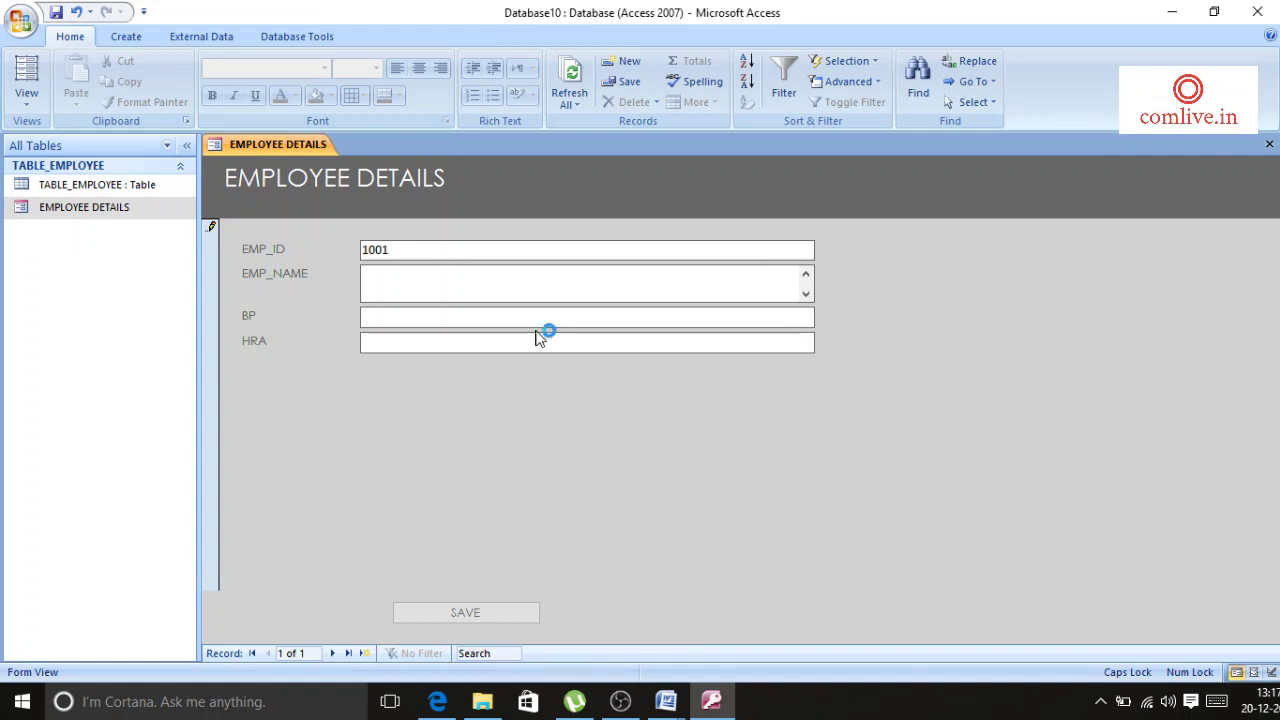
type("MAJEED")
left_click(536, 338)
type("10000")
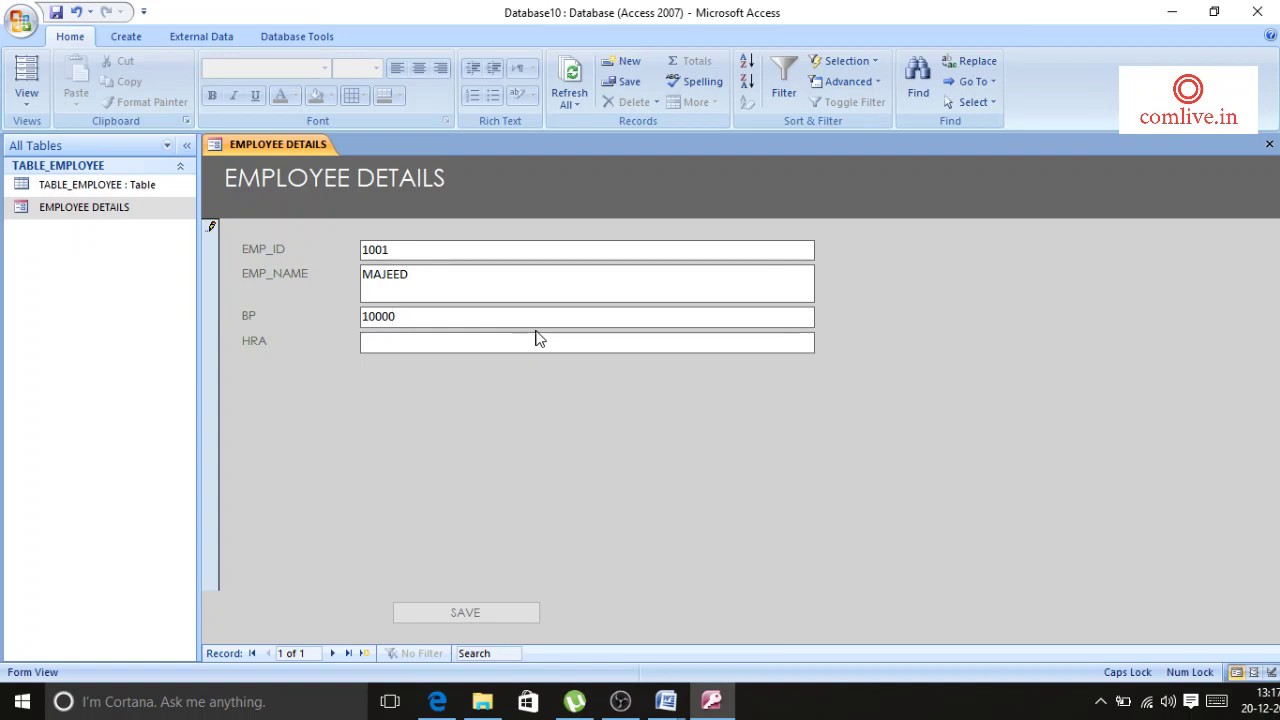
type("1500")
left_click(462, 613)
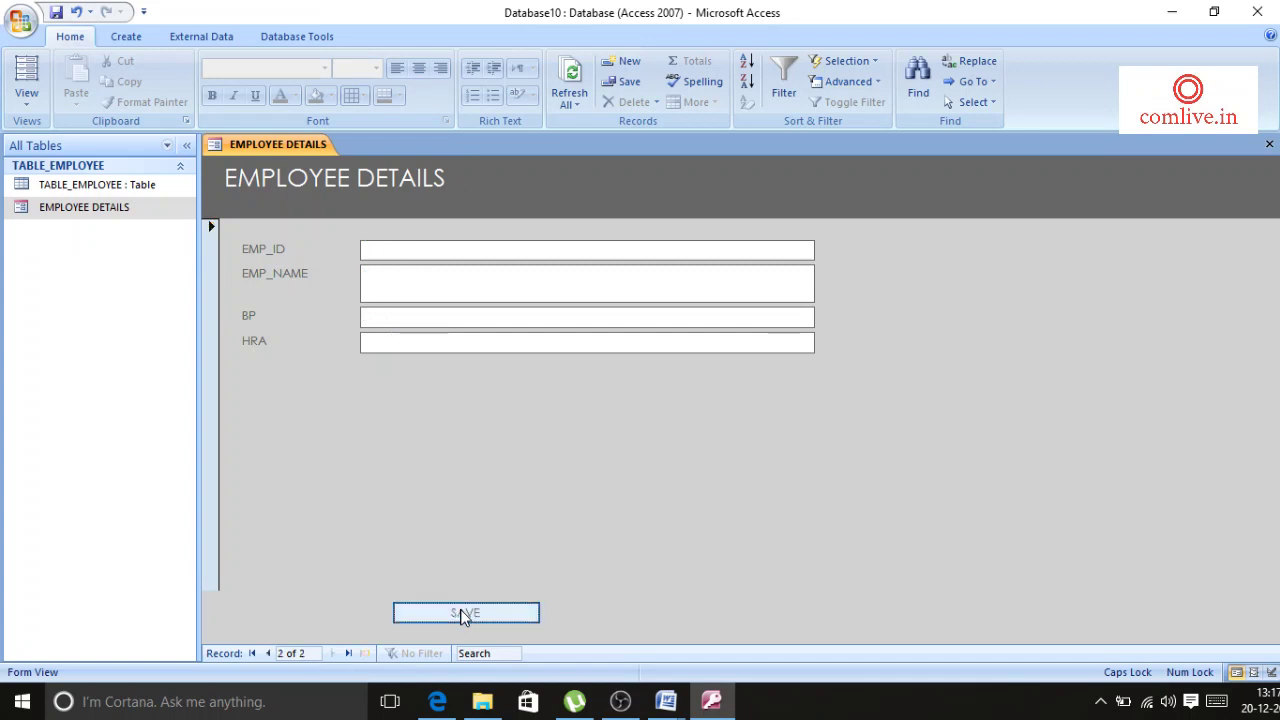
double_click(137, 186)
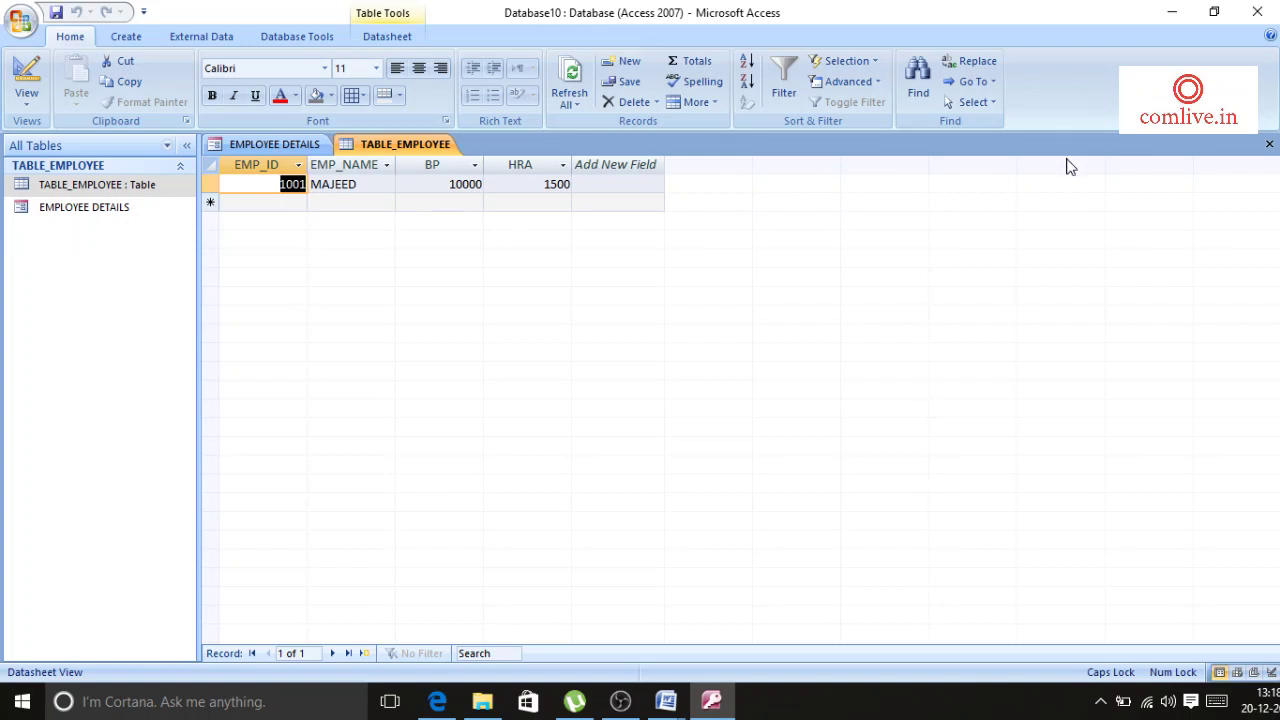
left_click(1269, 144)
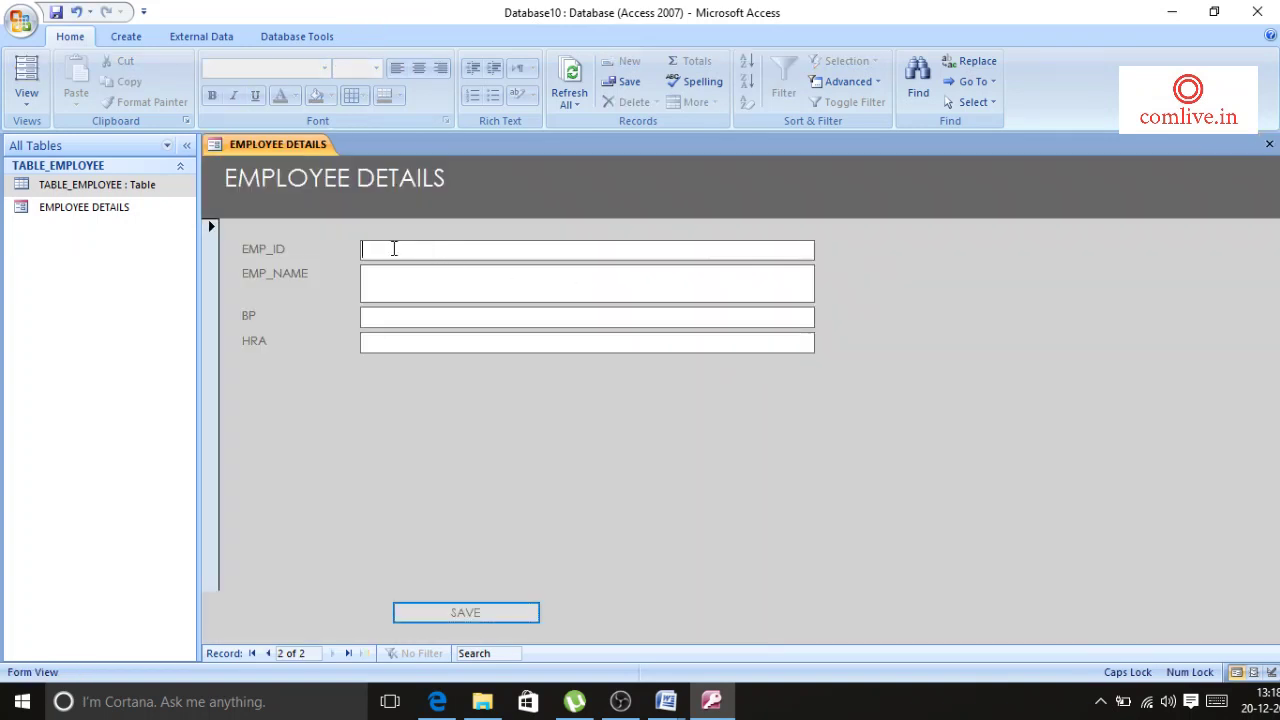
- Enter the second employee's ID and name with BP 20000 and HRA 1500, and save the record using the form's SAVE button
left_click(394, 249)
type("1002")
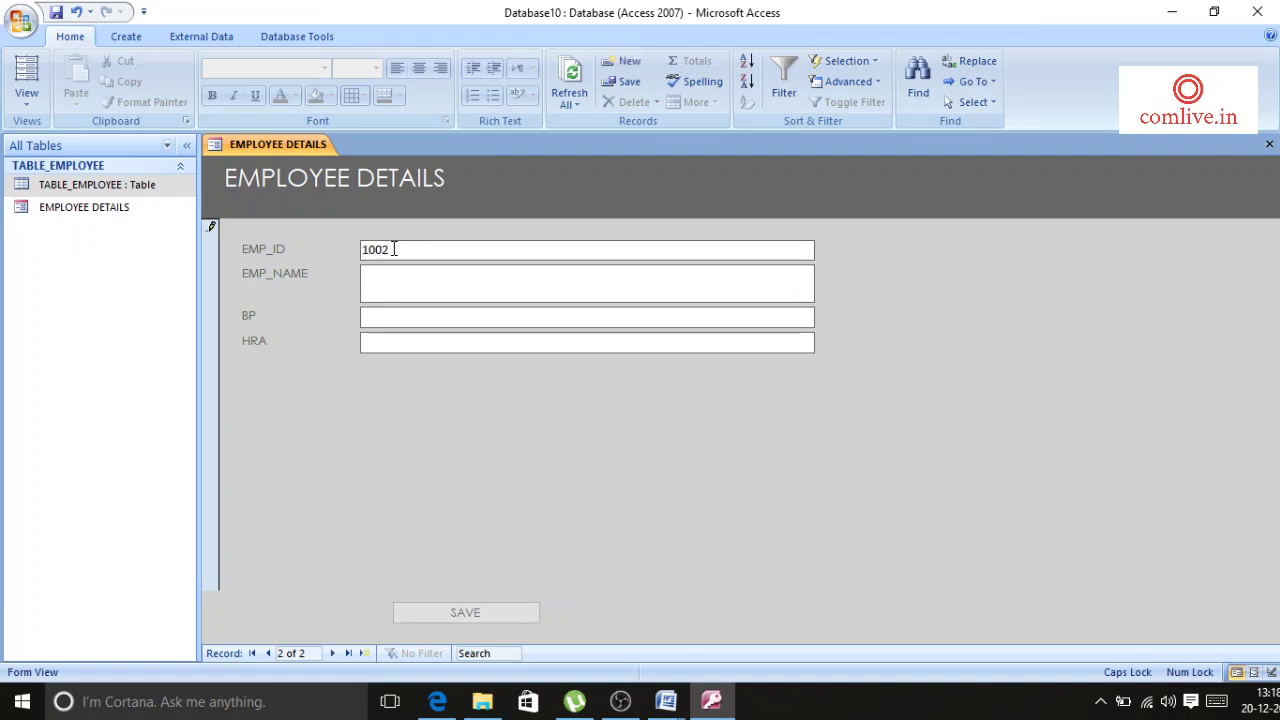
key("Tab")
type("ABHILASH")
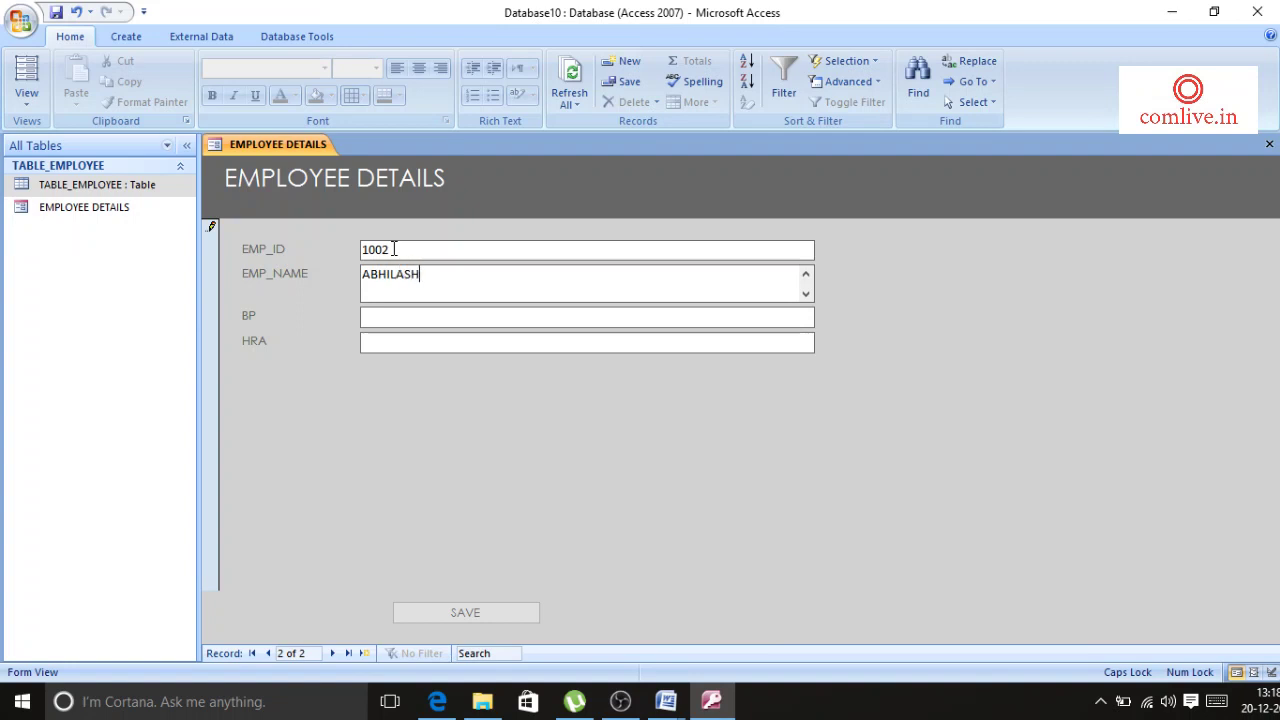
key("Tab")
type("20000")
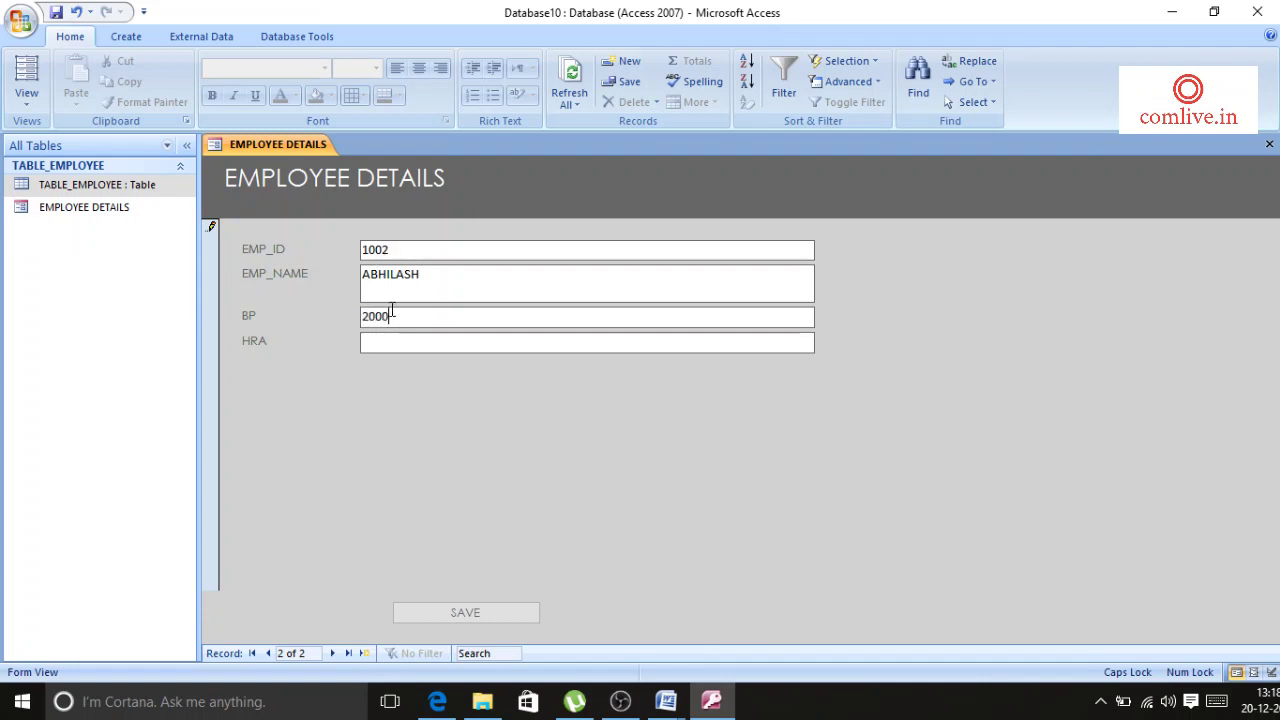
left_click(406, 343)
type("1500")
left_click(472, 612)
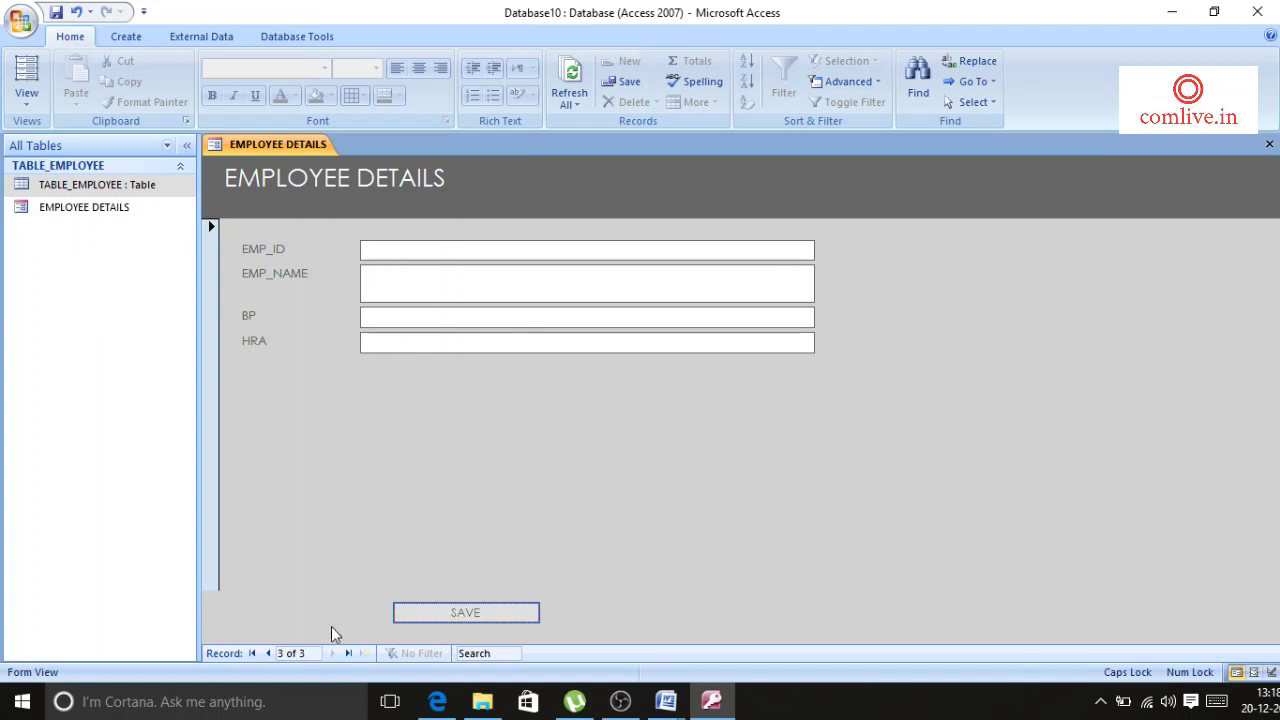
- Enter and save the third employee's ID and name with BP 30000 and HRA 1500, and check all records in TABLE_EMPLOYEE
left_click(395, 249)
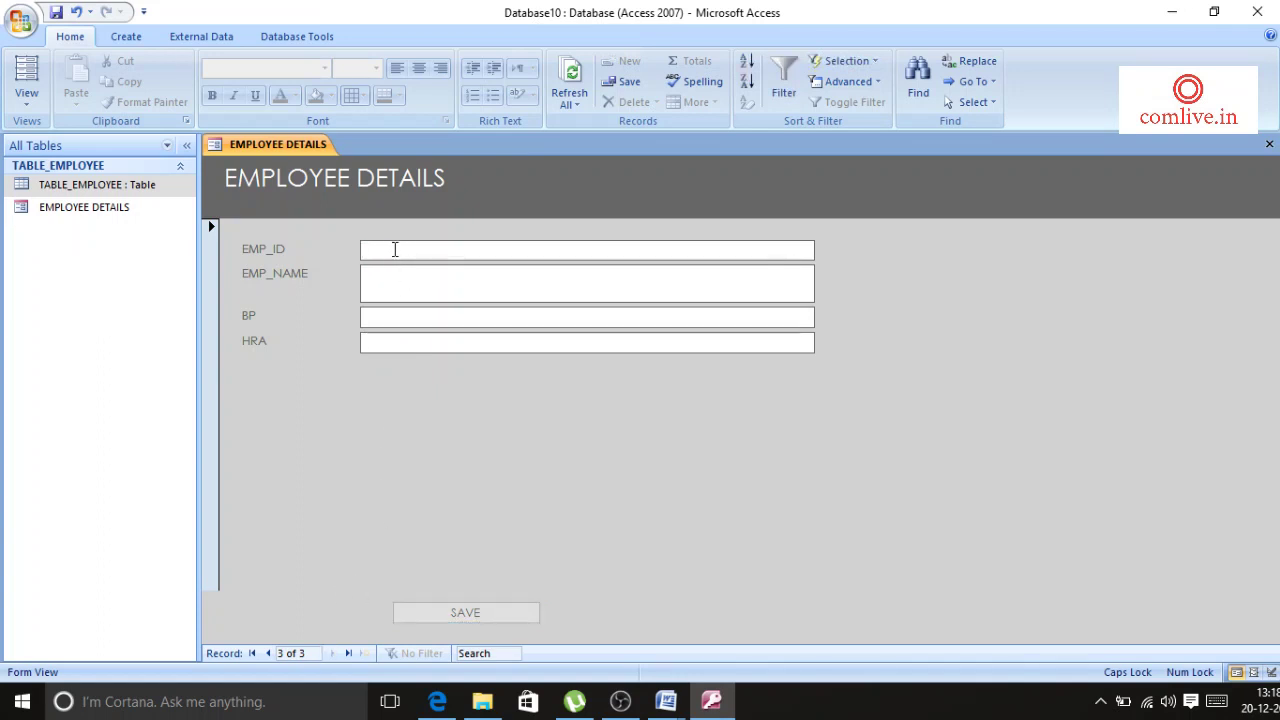
type("1003")
left_click(424, 276)
type("SUNIL")
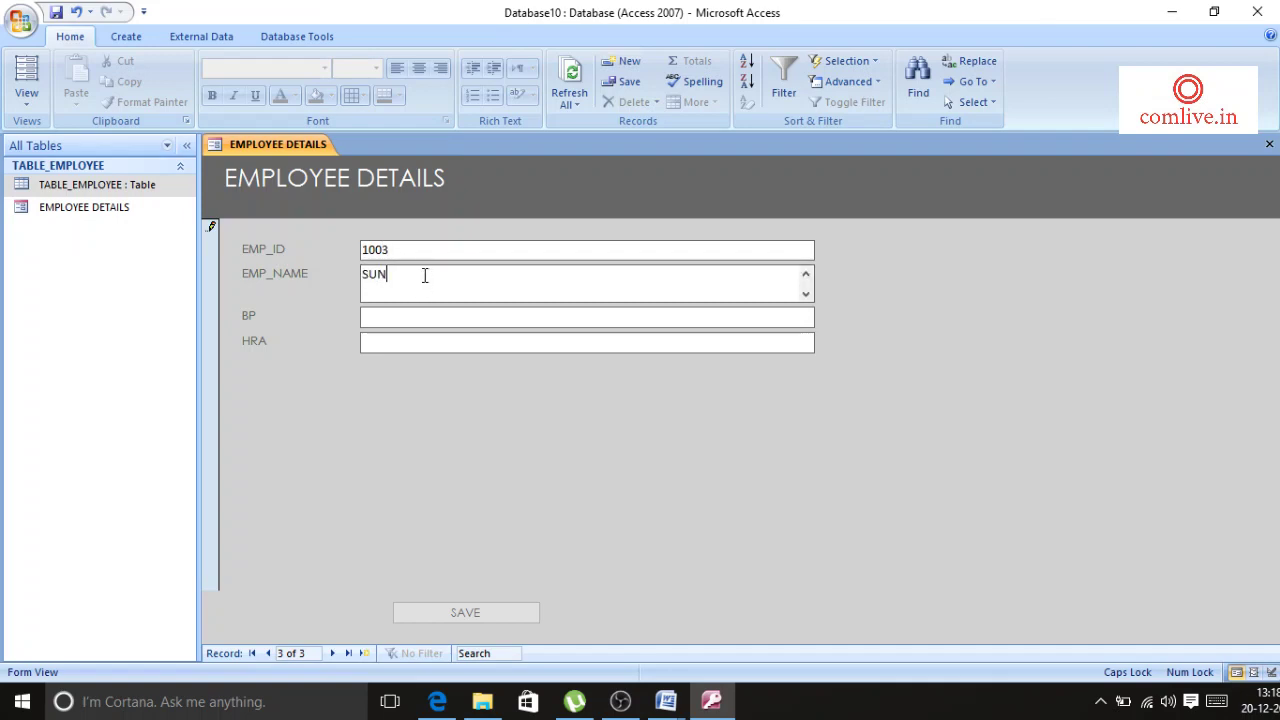
left_click(420, 323)
type("30000")
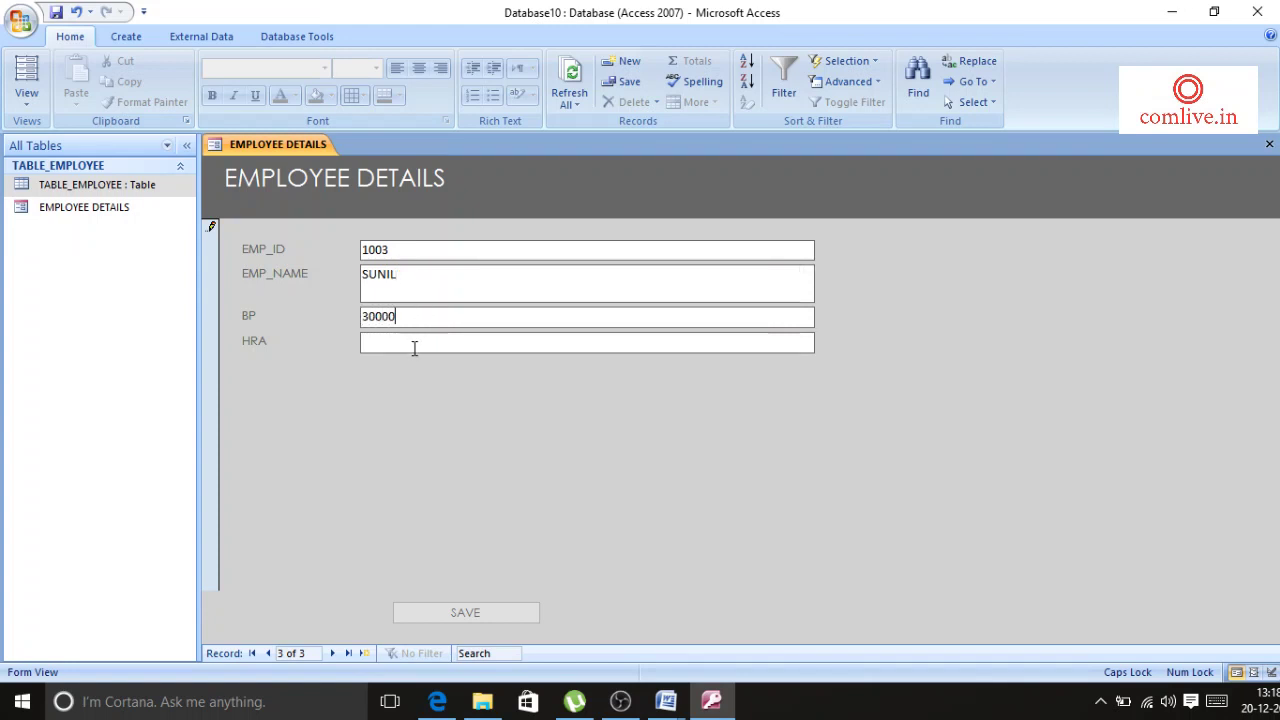
type("1500")
left_click(486, 612)
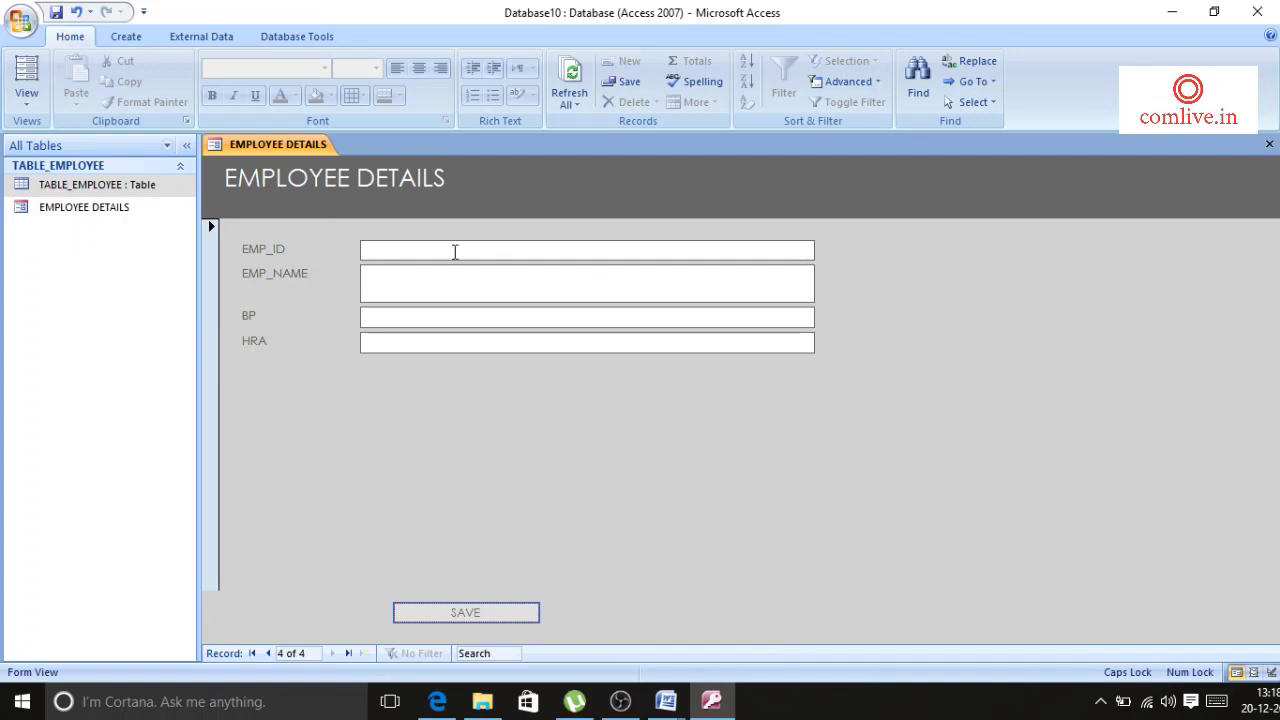
double_click(123, 190)
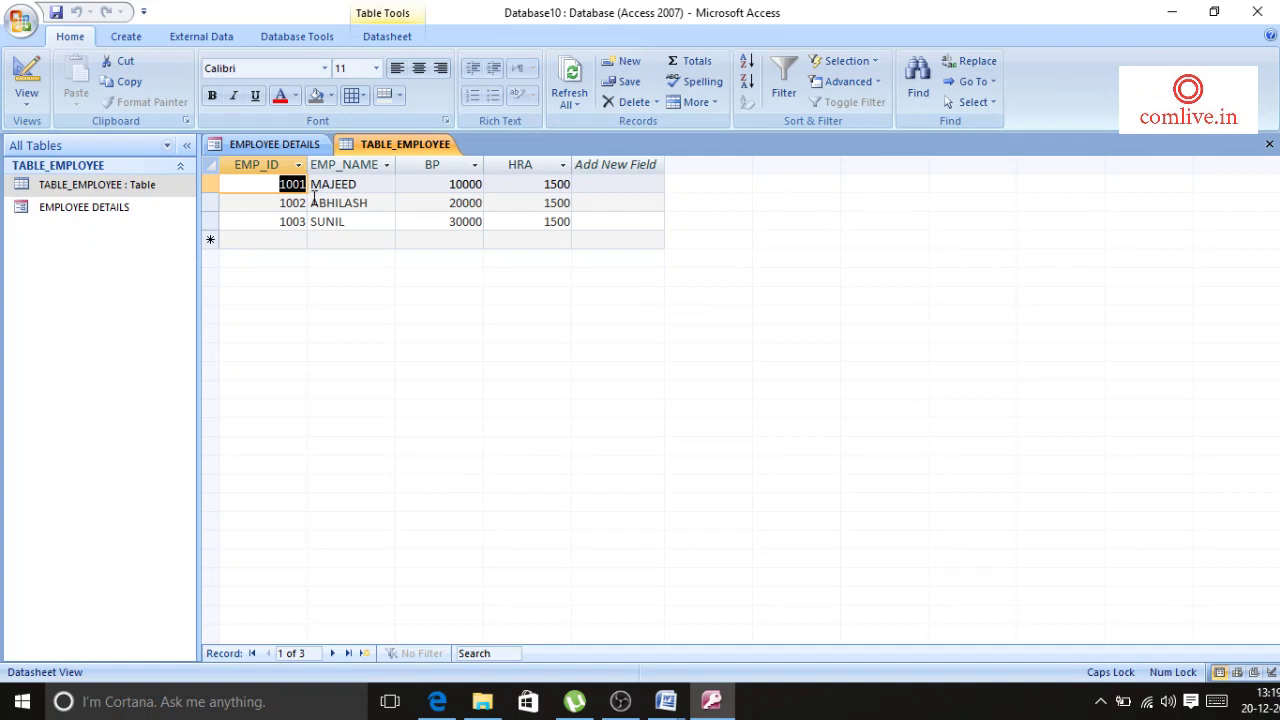
left_click(1269, 144)
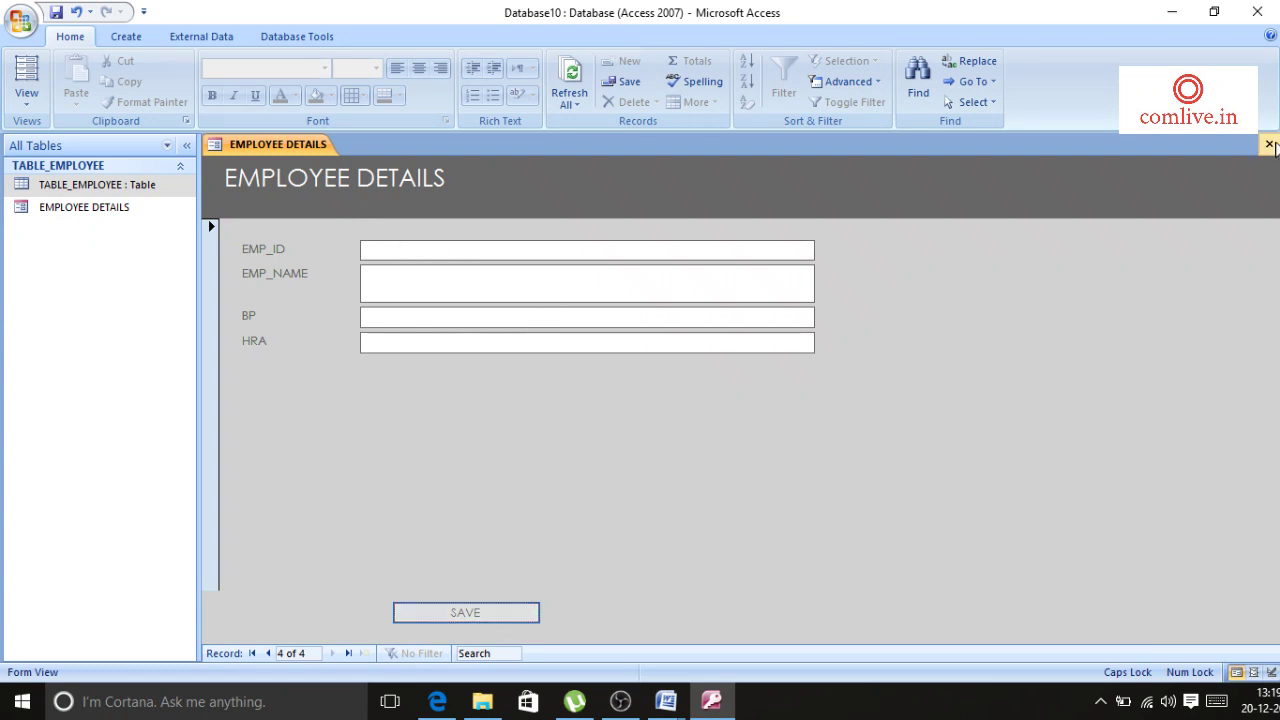
- Close the EMPLOYEE DETAILS form and start a new query with the Simple Query Wizard
left_click(1269, 146)
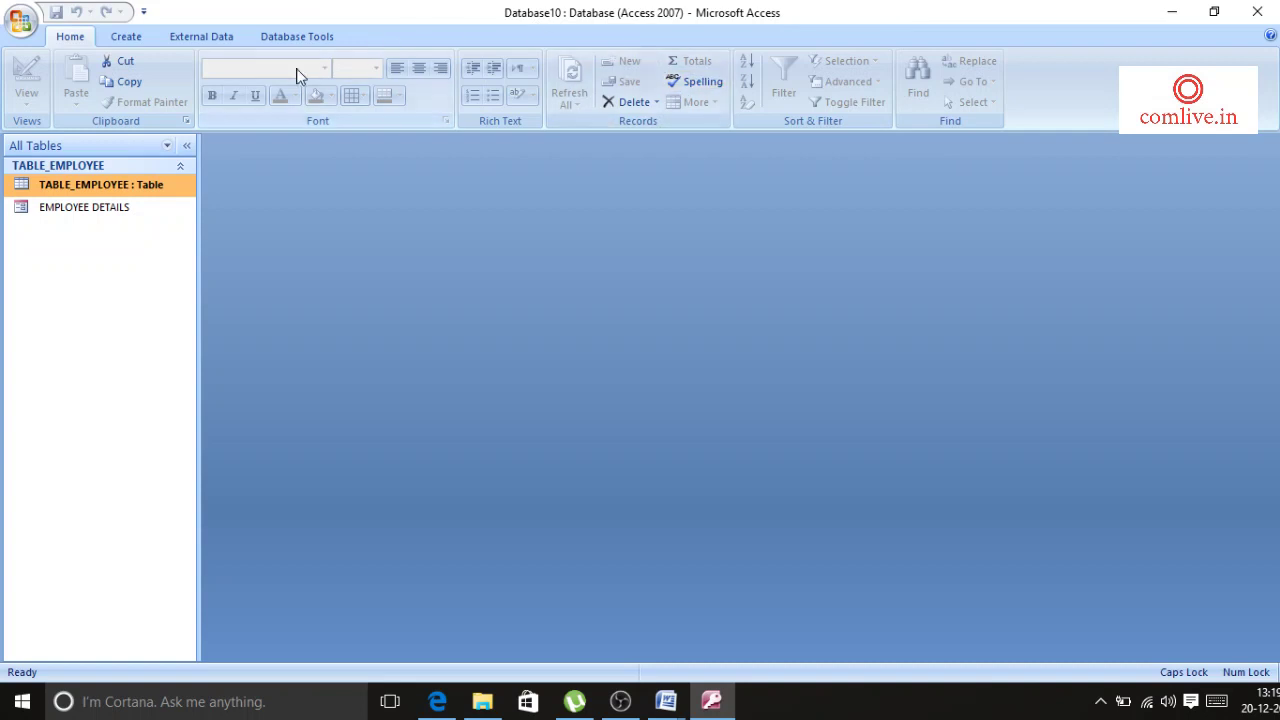
left_click(128, 38)
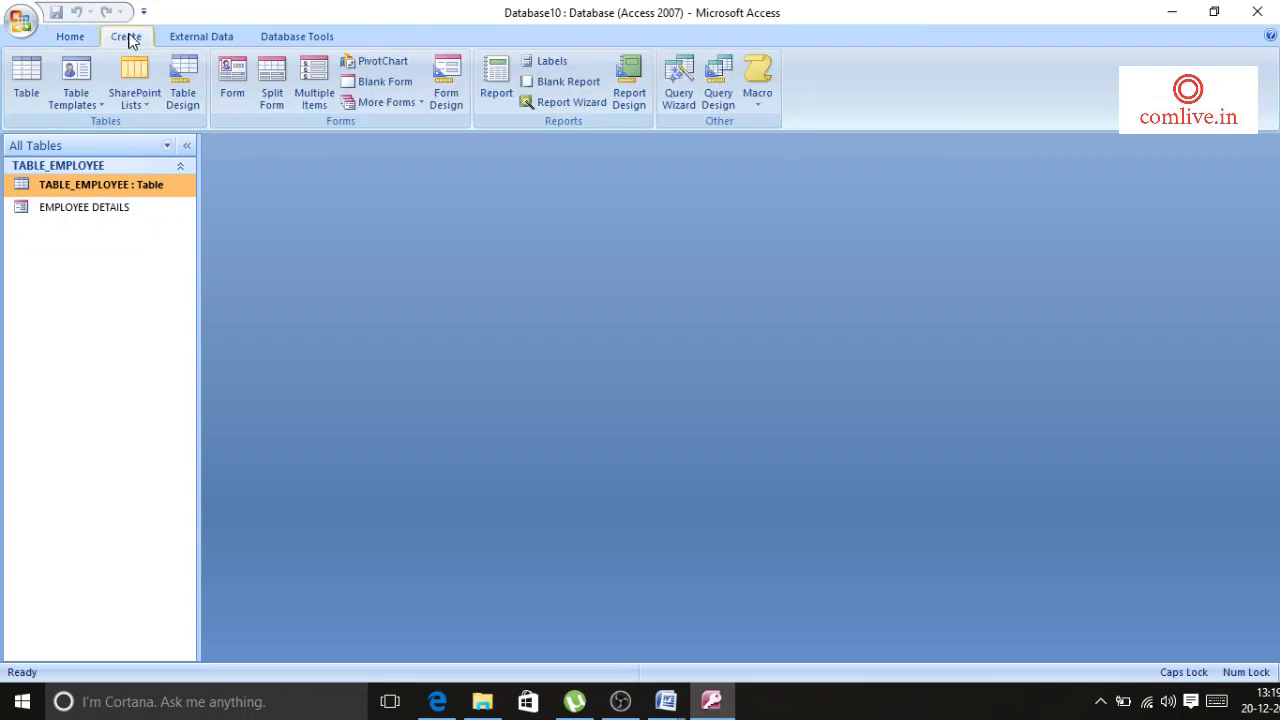
left_click(679, 100)
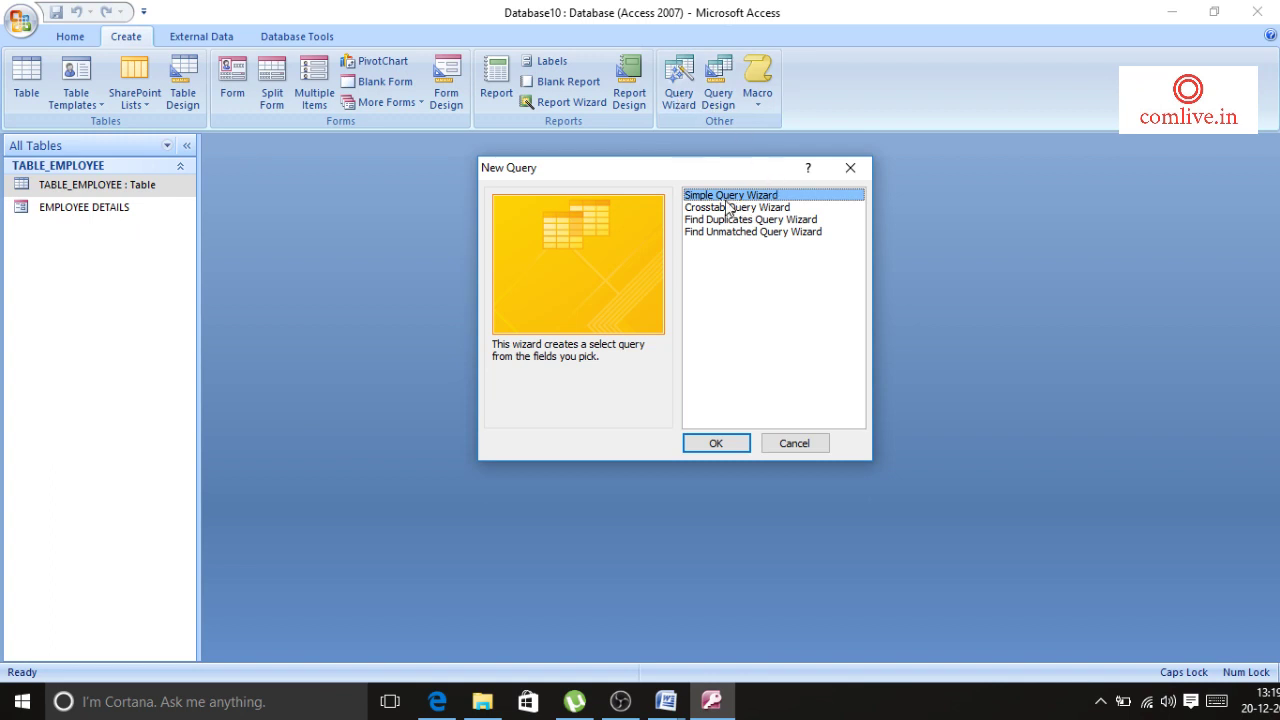
left_click(710, 447)
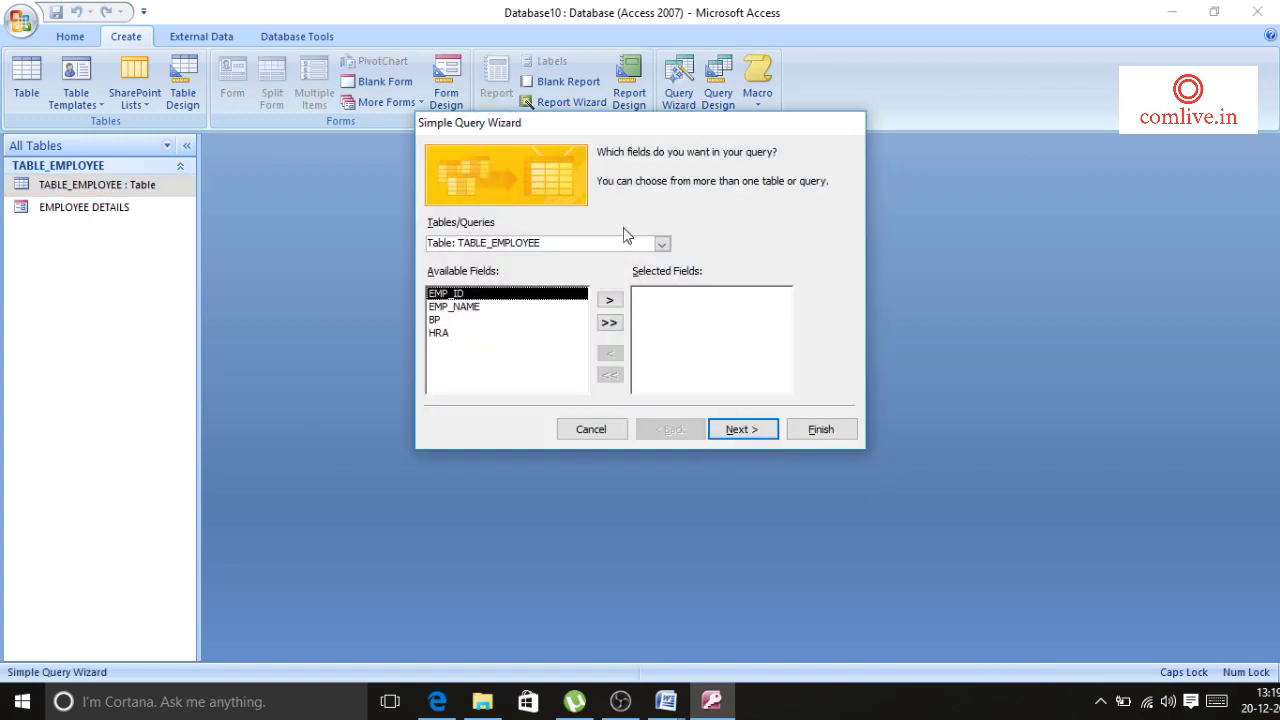
- Add the EMP_NAME and BP fields from TABLE_EMPLOYEE to the query and keep it as a detail query
left_click(460, 307)
left_click(446, 319)
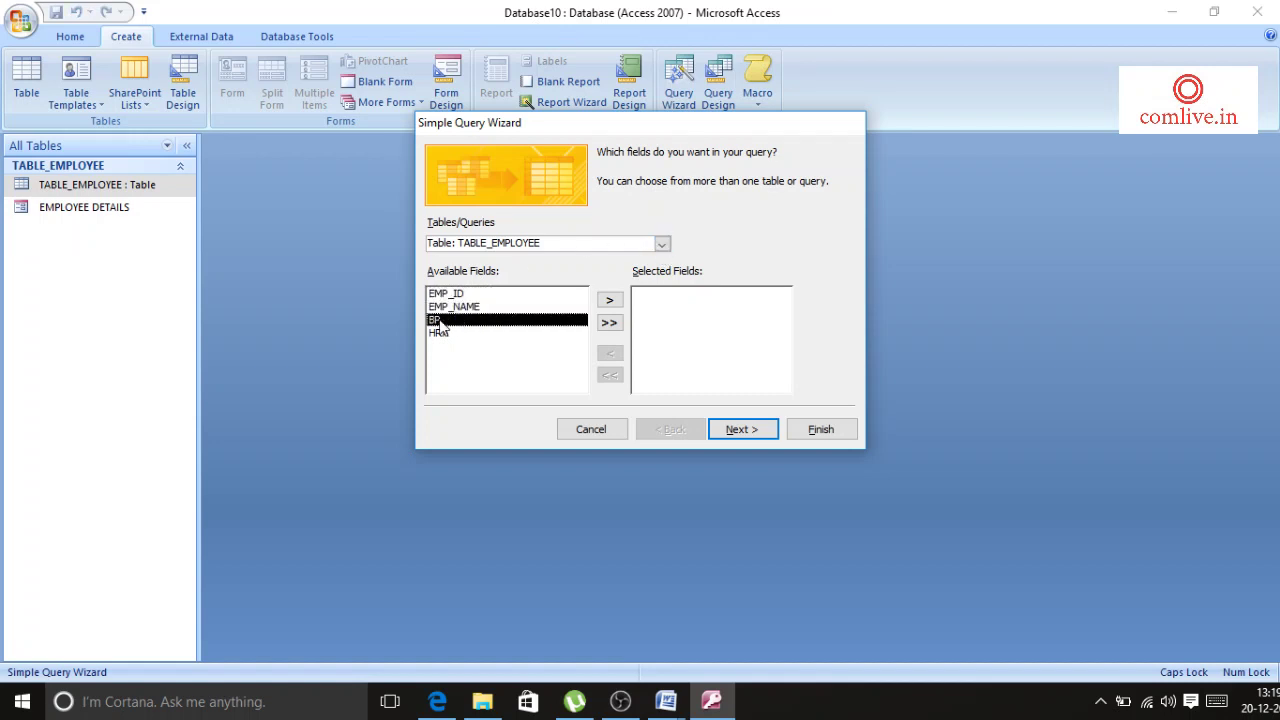
left_click(458, 310)
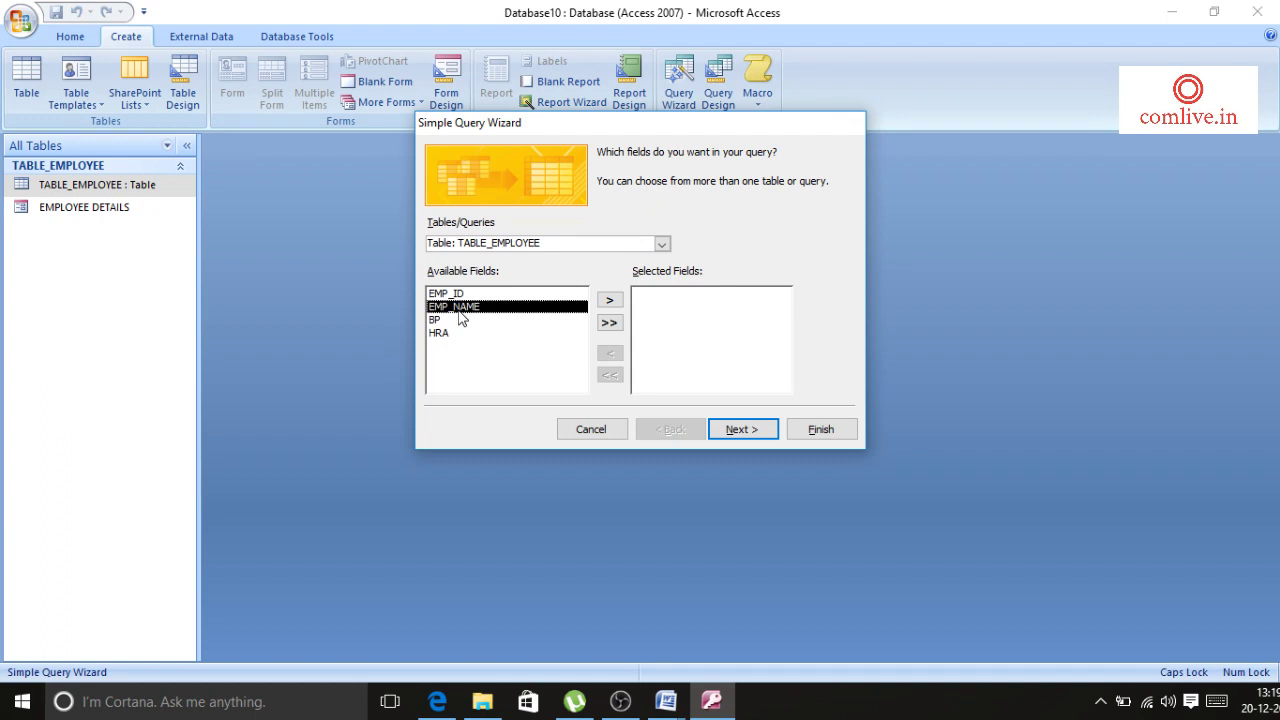
left_click(609, 301)
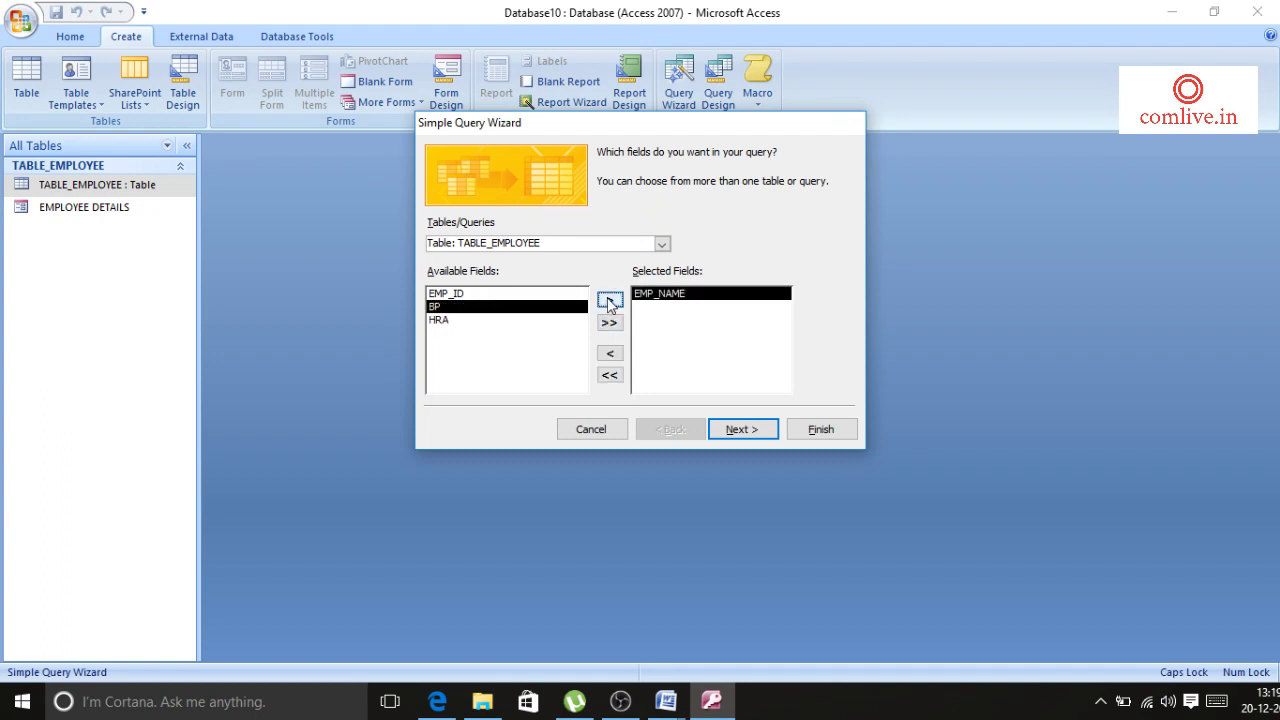
left_click(610, 301)
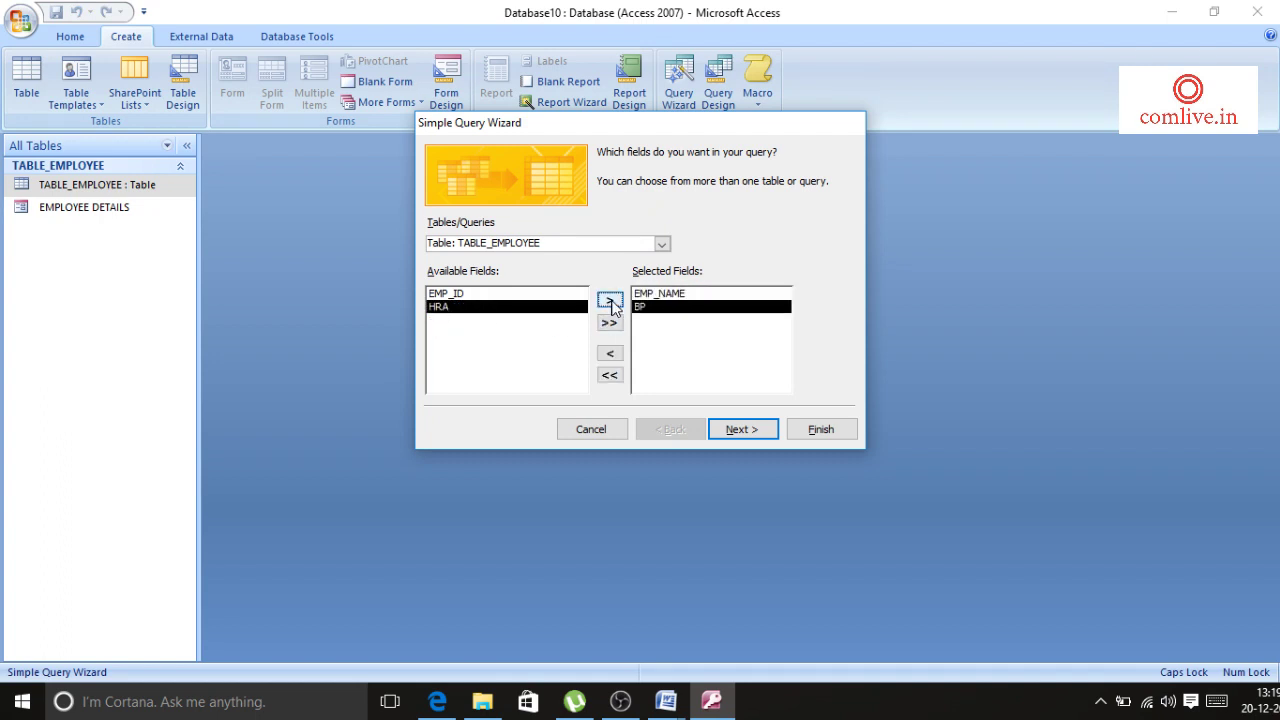
left_click(745, 430)
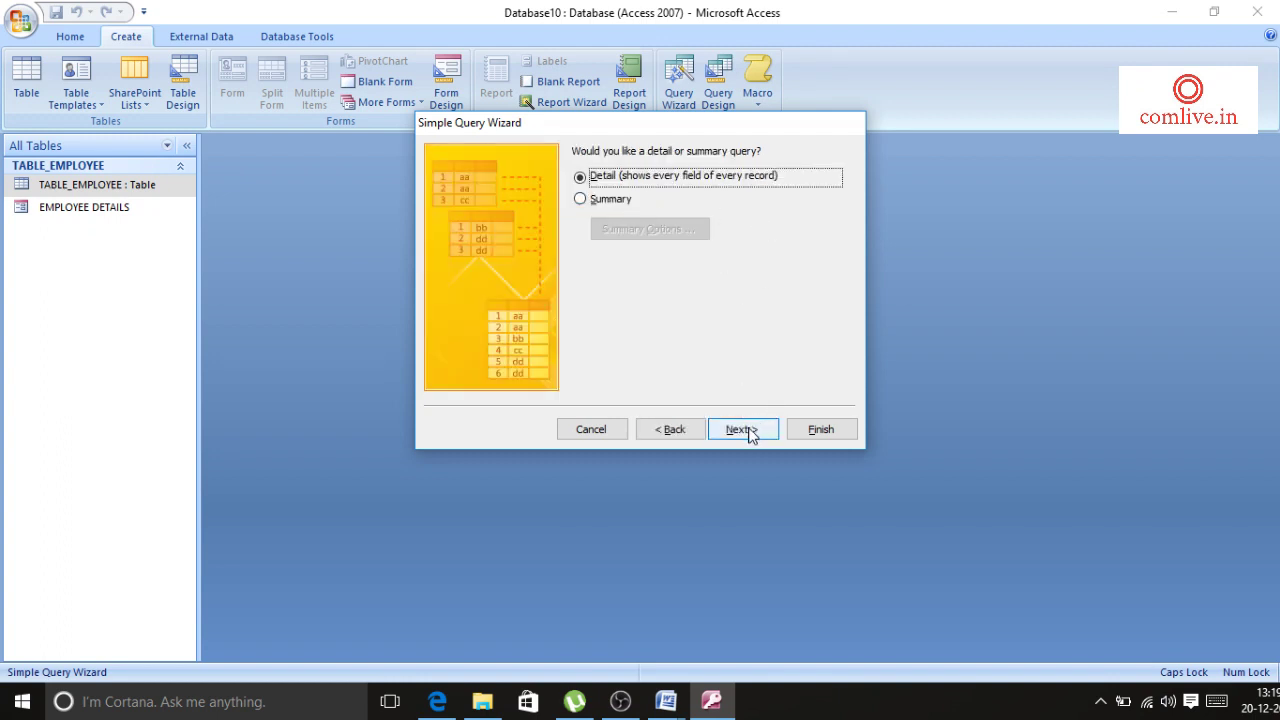
left_click(746, 432)
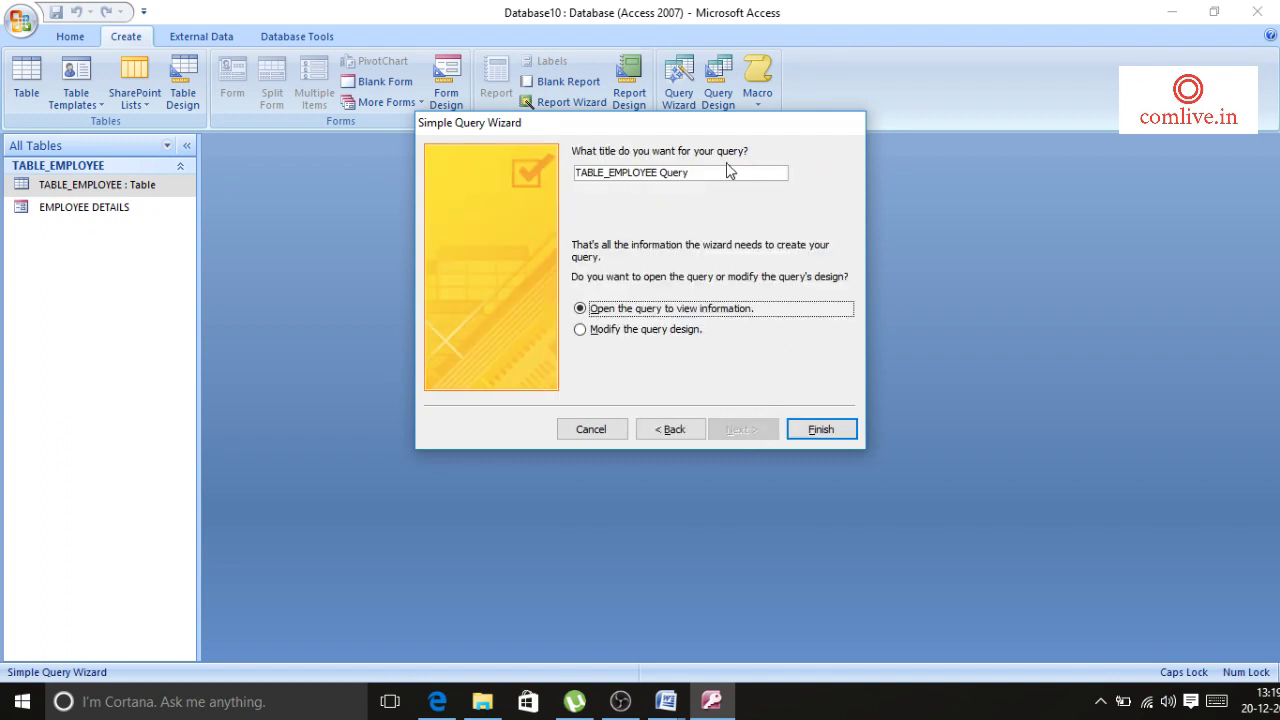
- Title the query QUERY 1 and finish it opened to view information, then minimize Access to return to the PR-19(PQ-31).pdf question sheet
left_click(702, 173)
key("BackSpace")
key("BackSpace")
key("BackSpace")
key("BackSpace")
key("BackSpace")
key("BackSpace")
key("BackSpace")
key("BackSpace")
key("BackSpace")
key("BackSpace")
key("BackSpace")
key("BackSpace")
key("BackSpace")
key("BackSpace")
key("BackSpace")
key("BackSpace")
key("BackSpace")
key("BackSpace")
key("BackSpace")
key("BackSpace")
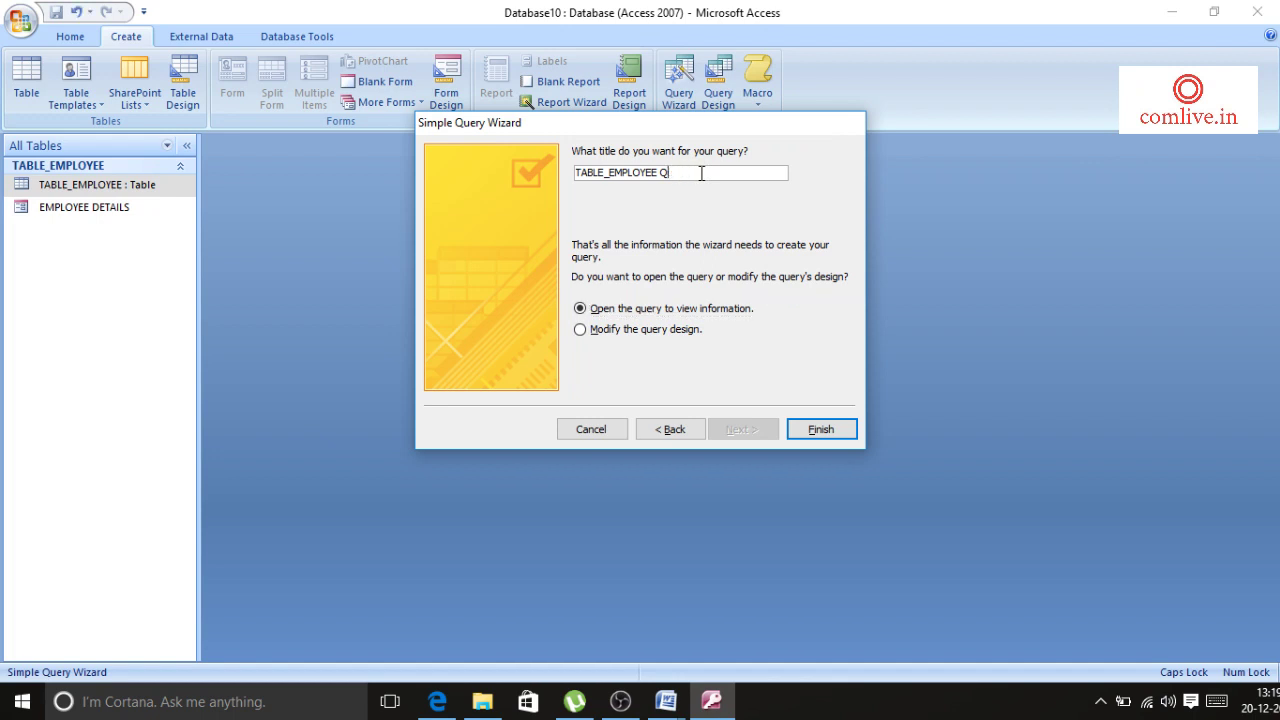
type("QUERY 1")
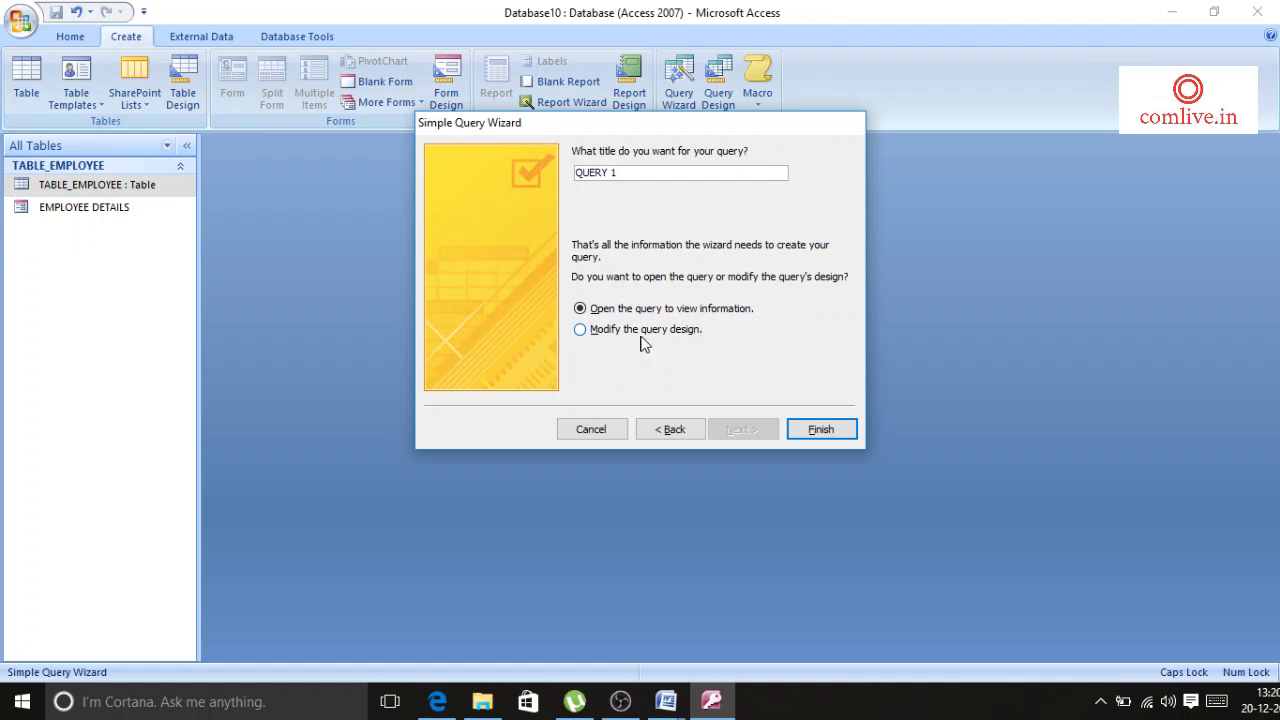
left_click(821, 430)
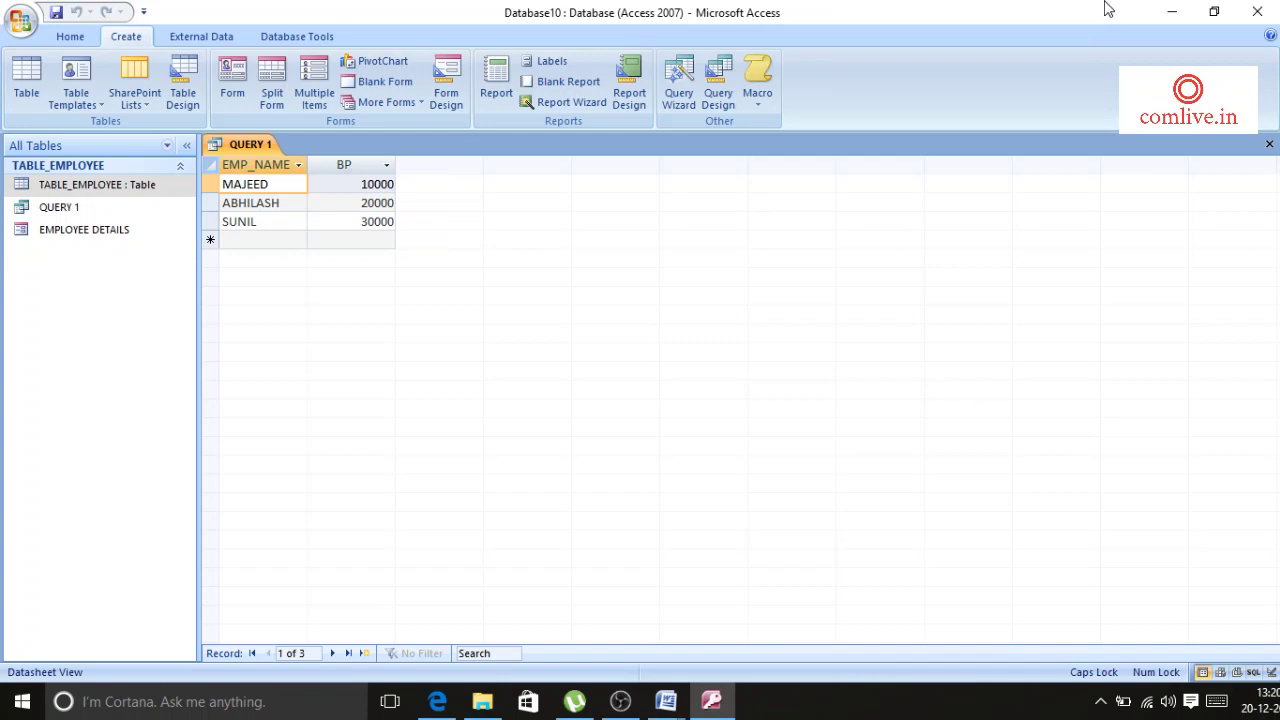
left_click(1170, 12)
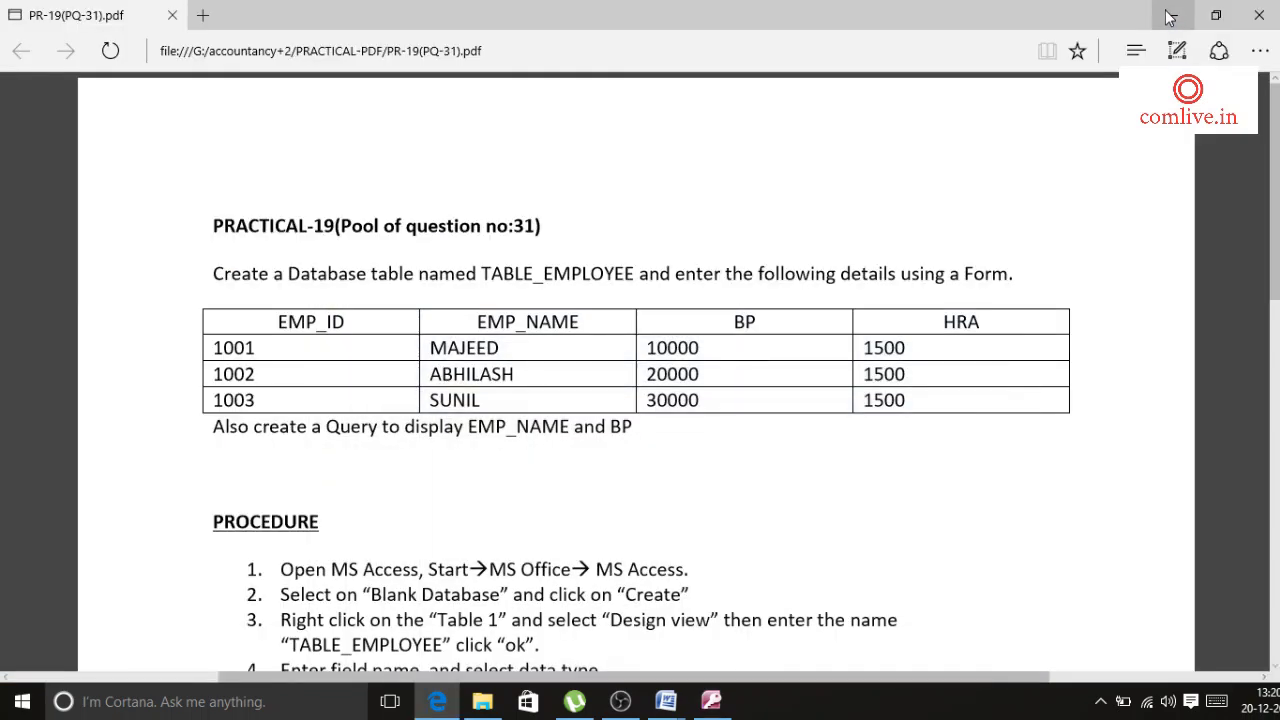